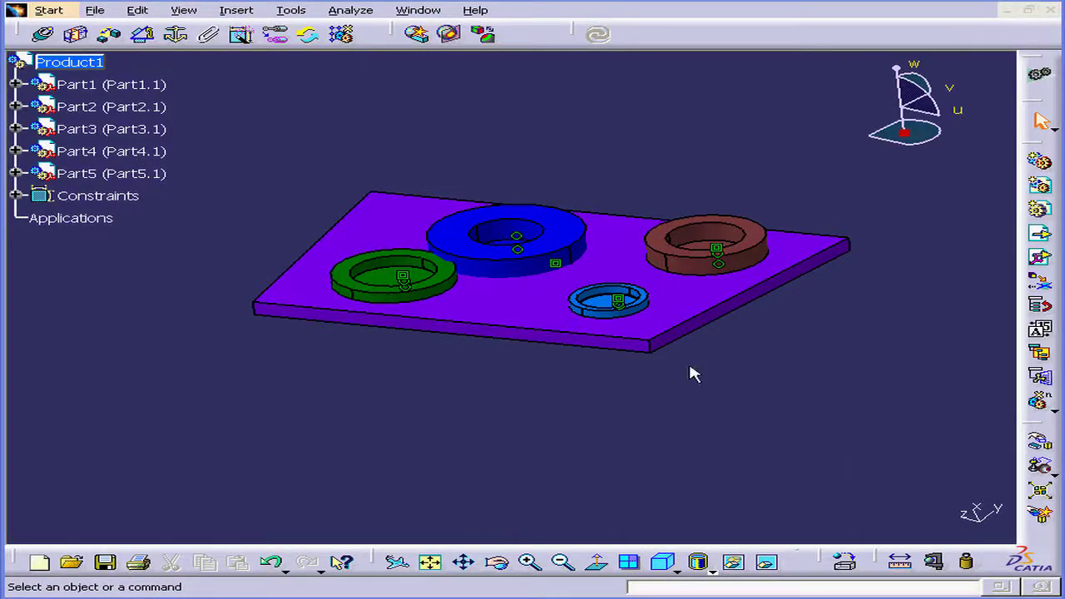
- Undock and re-dock the Space Analysis toolbar, then open the Analyze menu to reach Compute Clash
left_click_drag(396, 35, 388, 107)
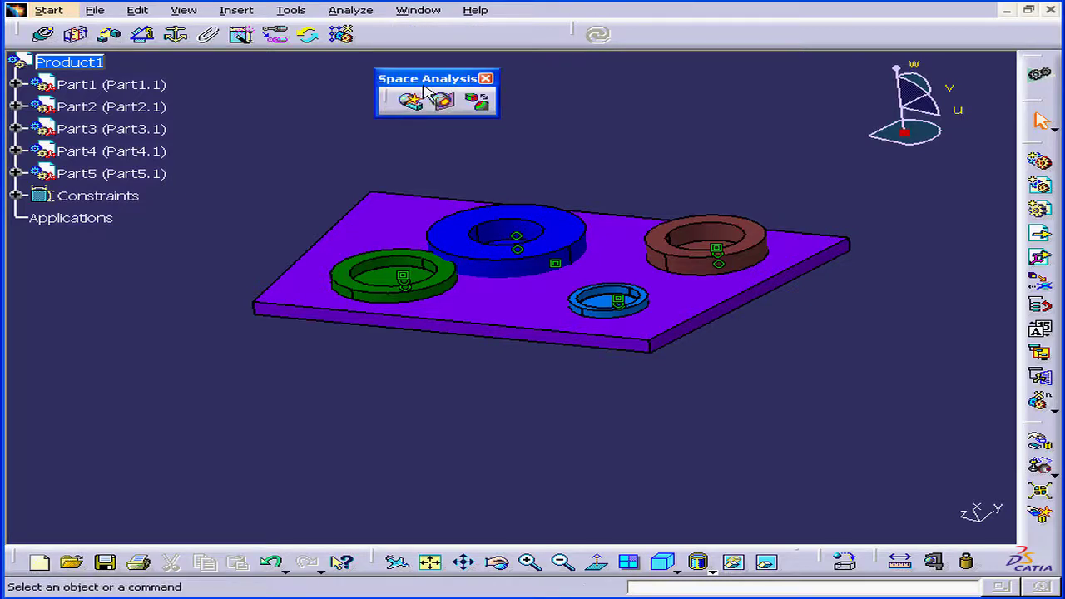
left_click_drag(404, 78, 407, 38)
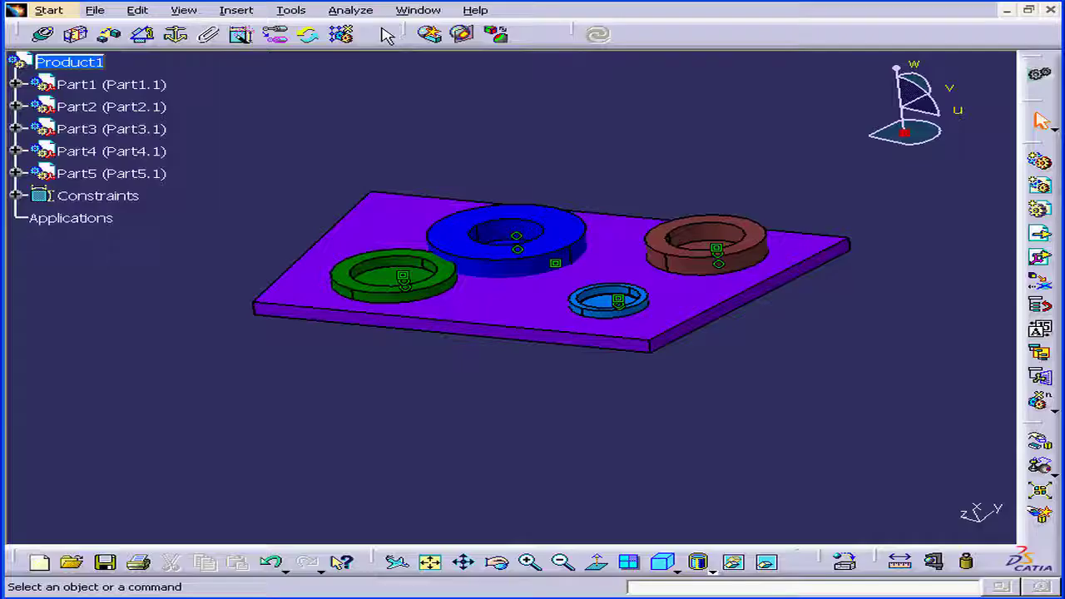
left_click(356, 11)
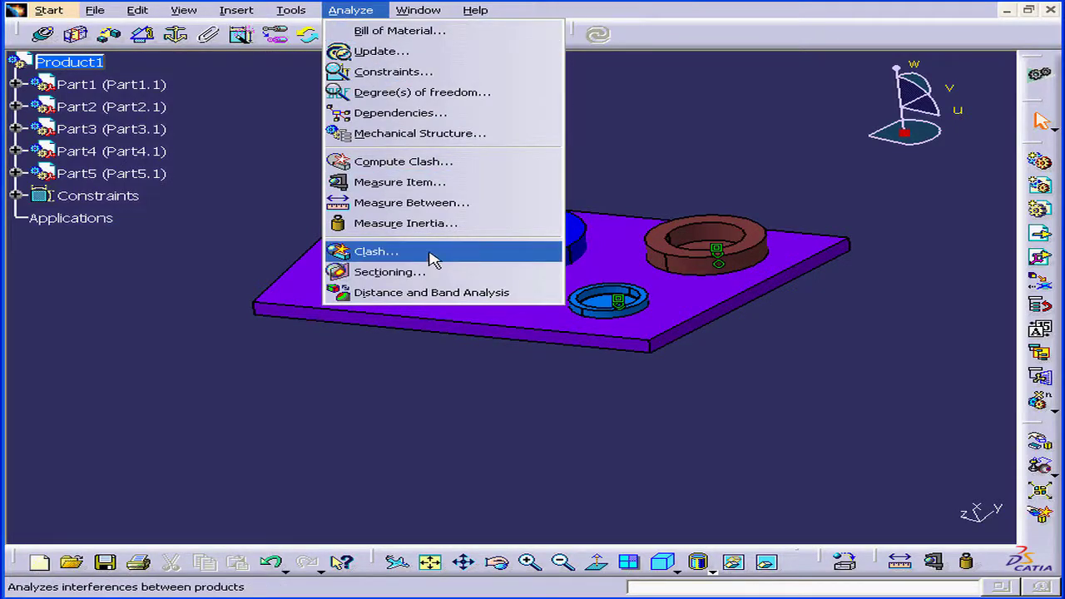
left_click(600, 137)
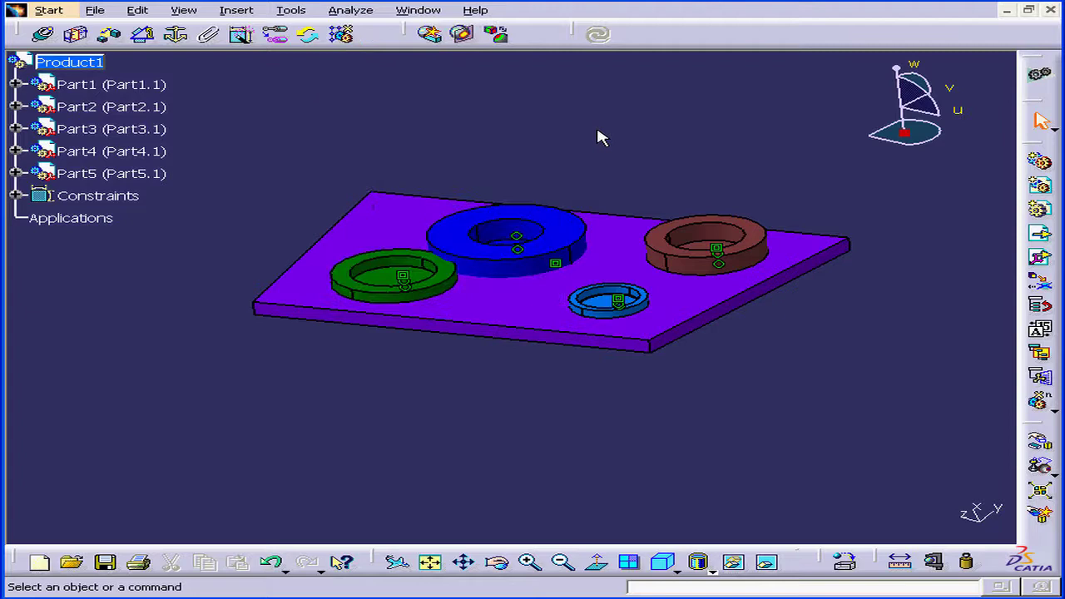
left_click(356, 12)
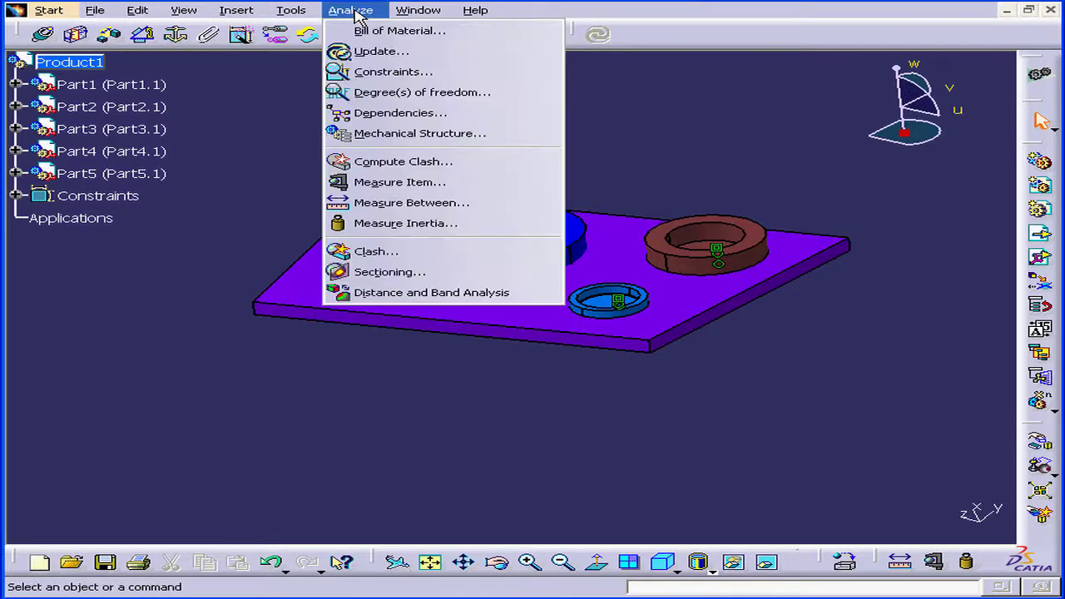
- Compute Clash between the blue ring Part2 and green ring Part5, confirm the clash, then cancel
left_click(432, 161)
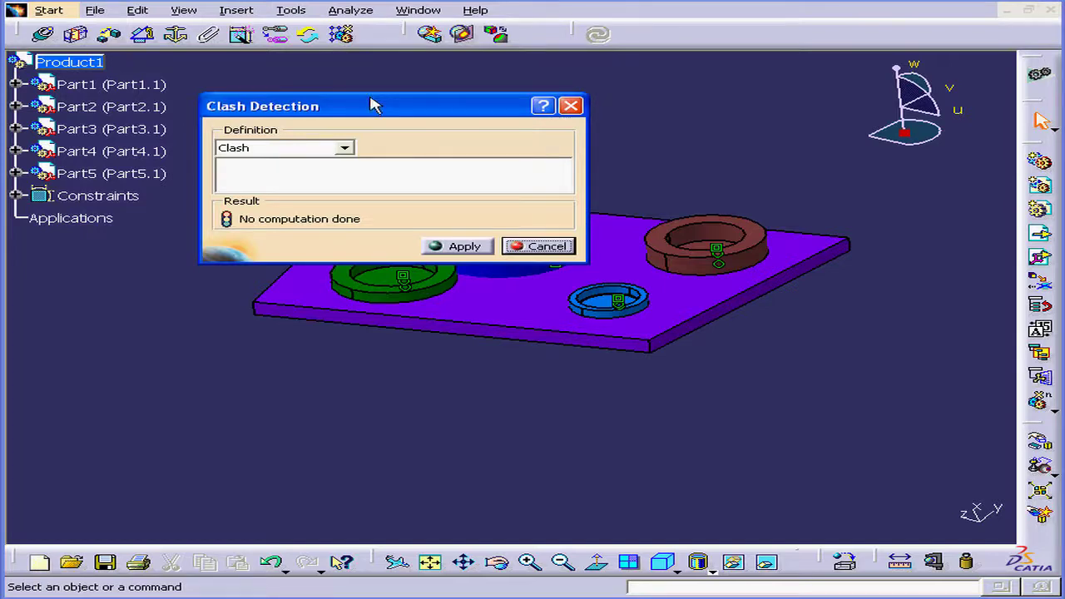
left_click_drag(372, 106, 418, 46)
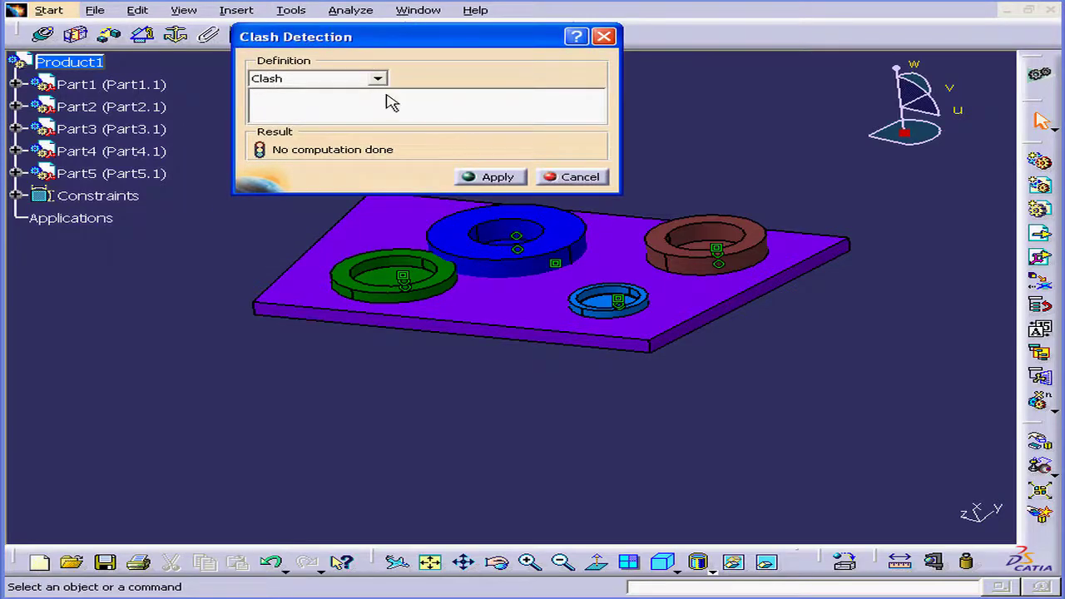
left_click(470, 239)
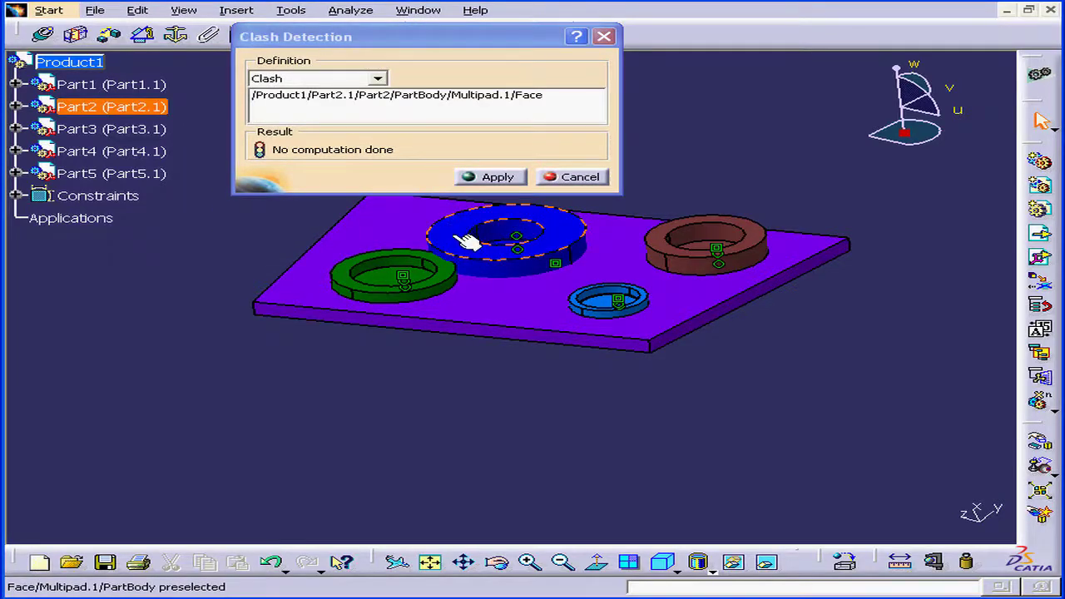
left_click(445, 277)
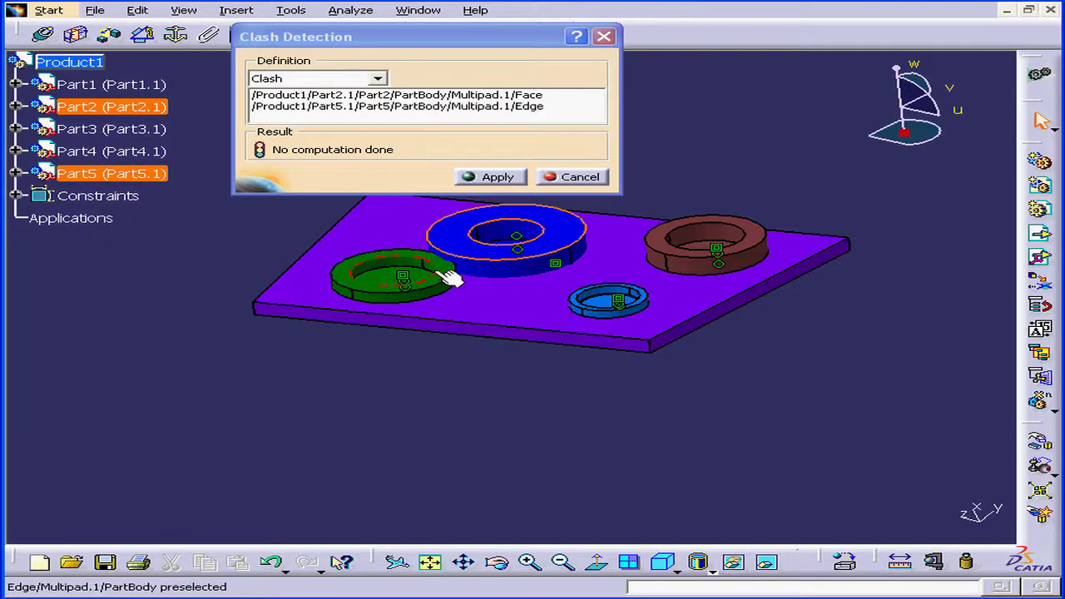
left_click(497, 177)
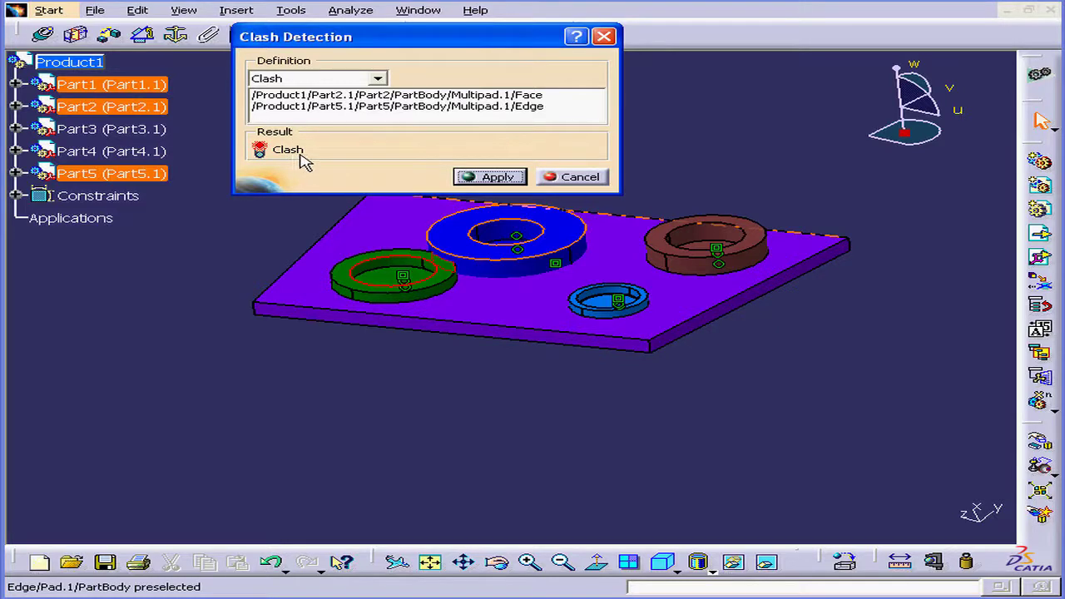
left_click(594, 180)
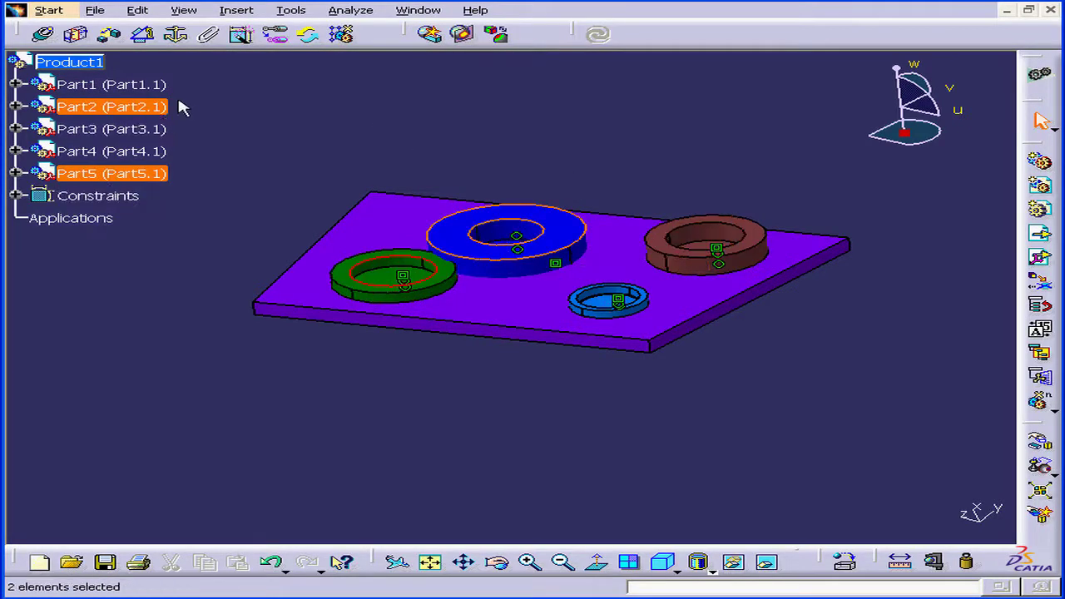
- Run Check Clash (Contact + Clash, inside one selection) on Part2 and Part5, yielding a -1.25 clash
left_click(433, 34)
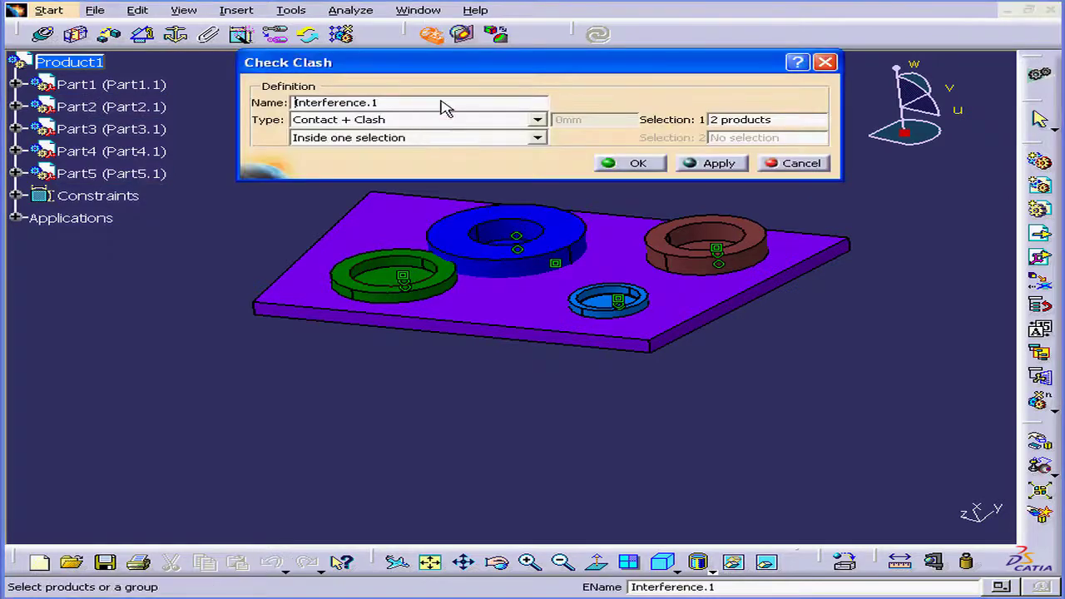
left_click_drag(458, 72, 386, 107)
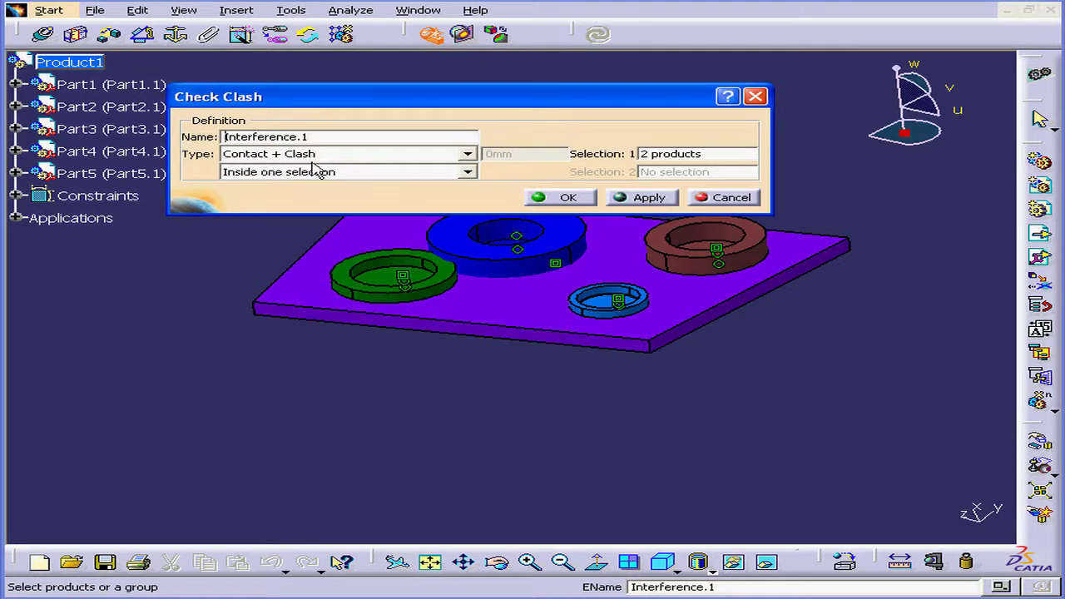
left_click(640, 198)
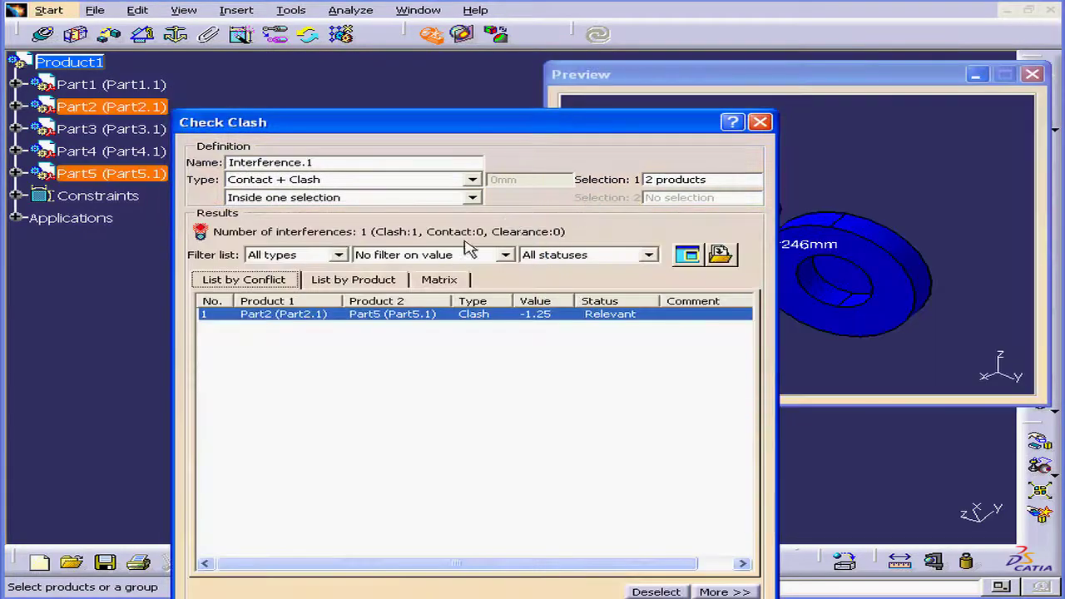
left_click_drag(455, 131, 438, 85)
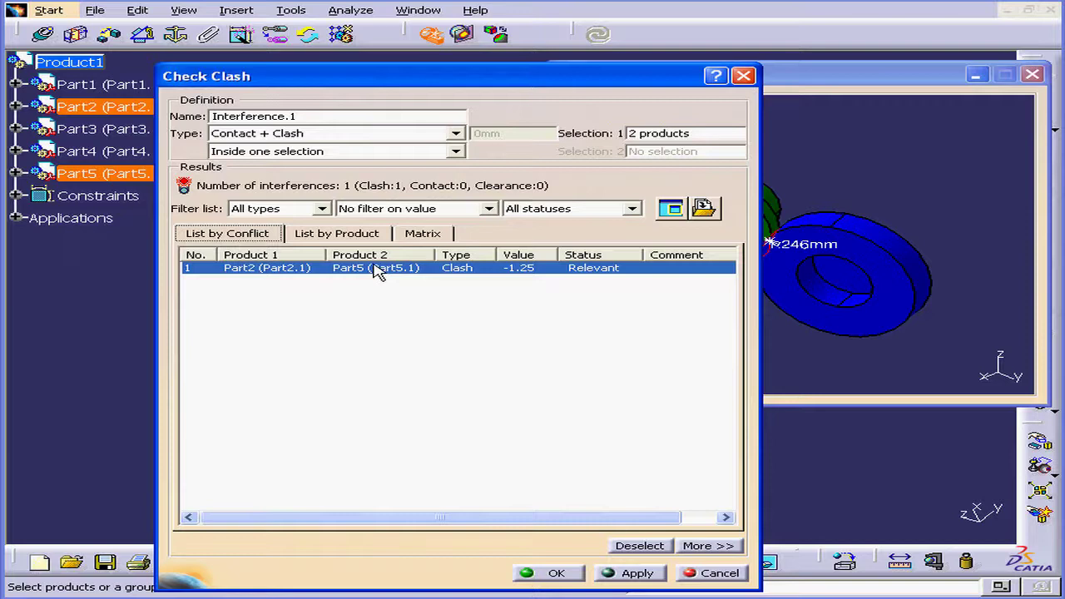
- Close the previous results and rerun Check Clash on the whole Product1 assembly
left_click(737, 574)
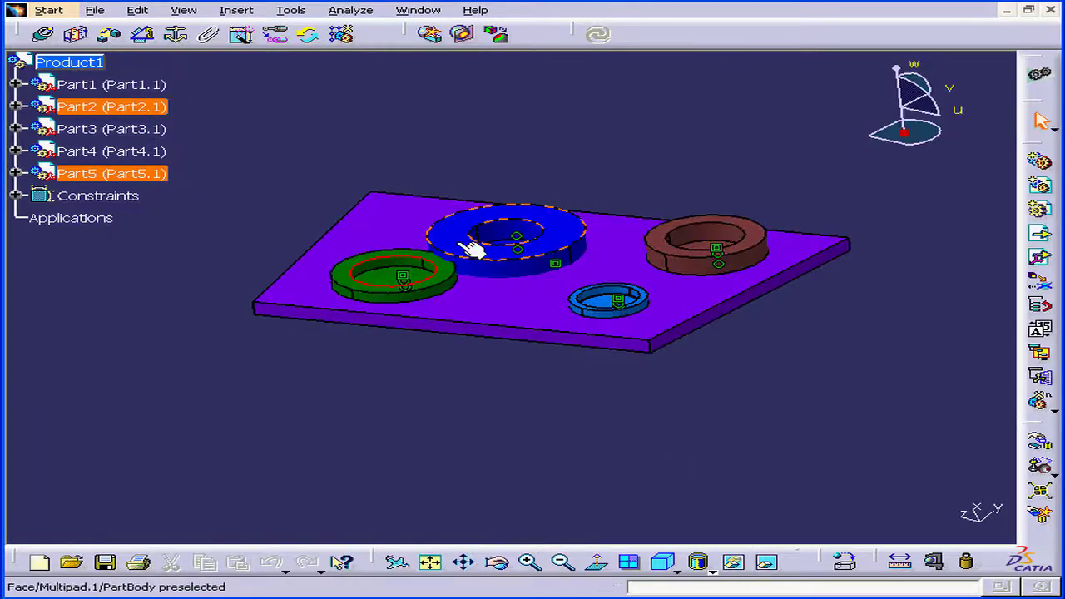
left_click(74, 63)
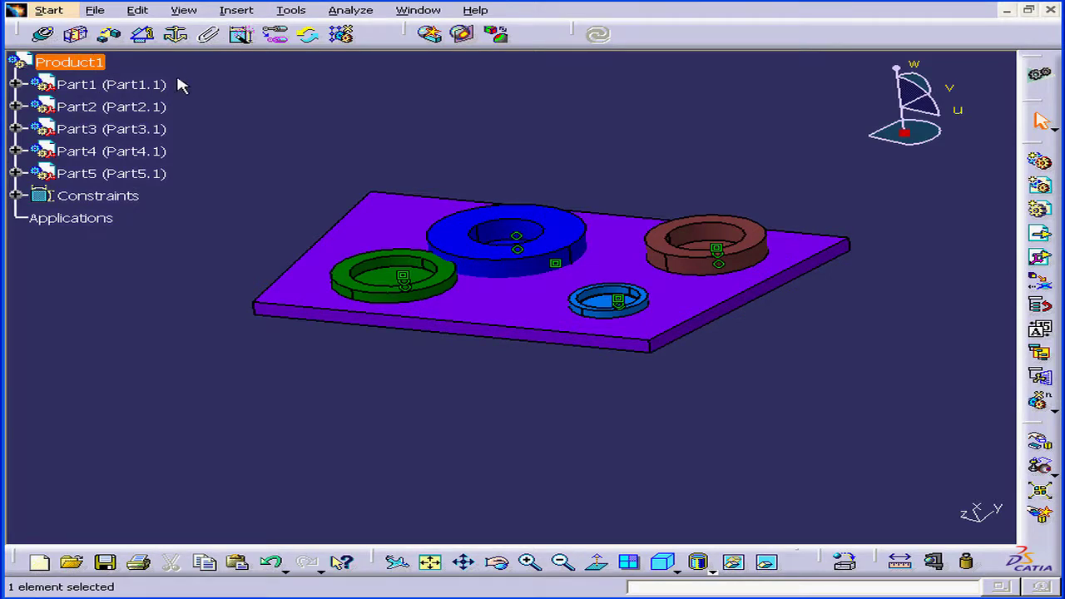
left_click(431, 35)
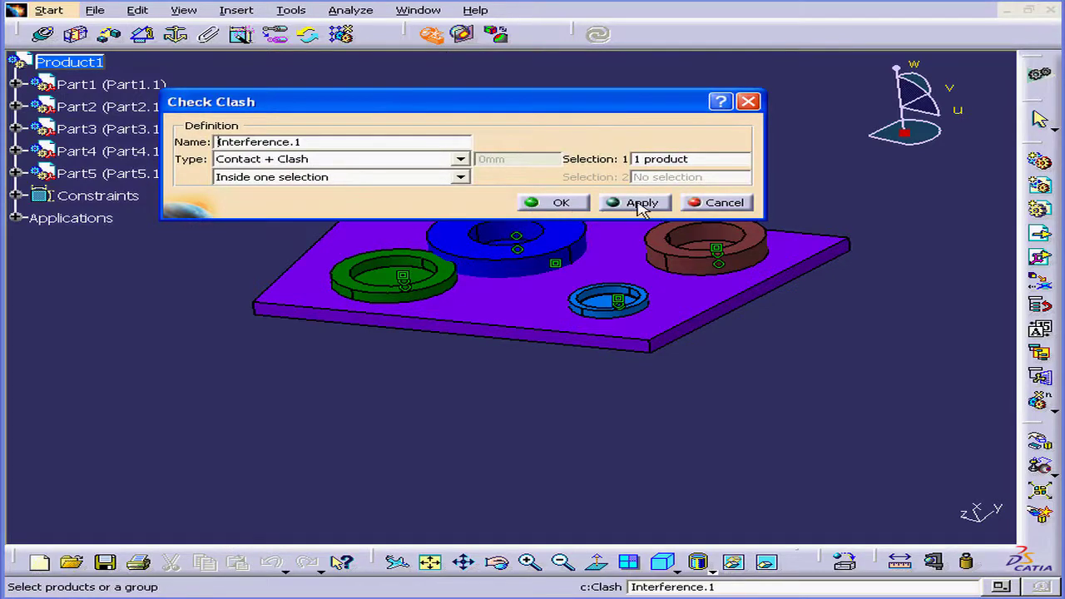
left_click(641, 203)
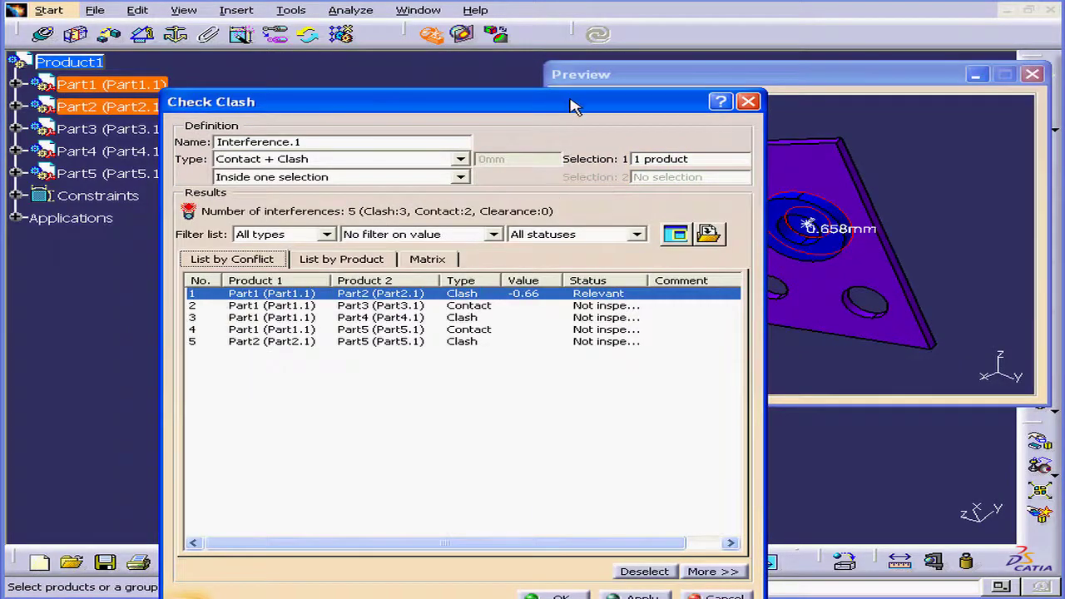
- Rotate the clash preview to inspect the Part1–Part2 clash at -0.66
left_click_drag(574, 106, 438, 123)
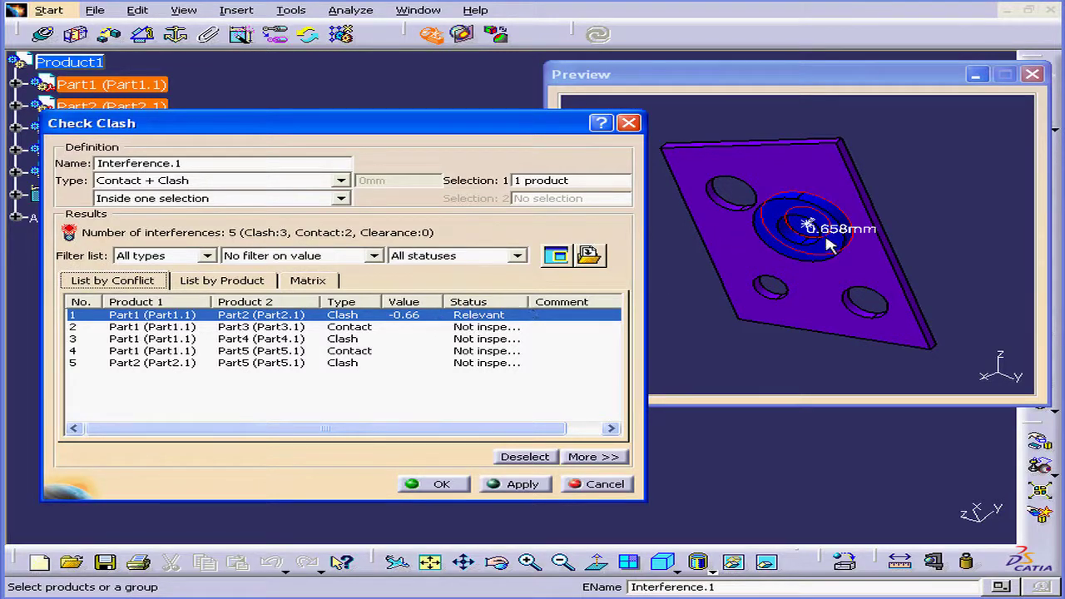
left_click(805, 94)
middle_click_drag(811, 212, 920, 287)
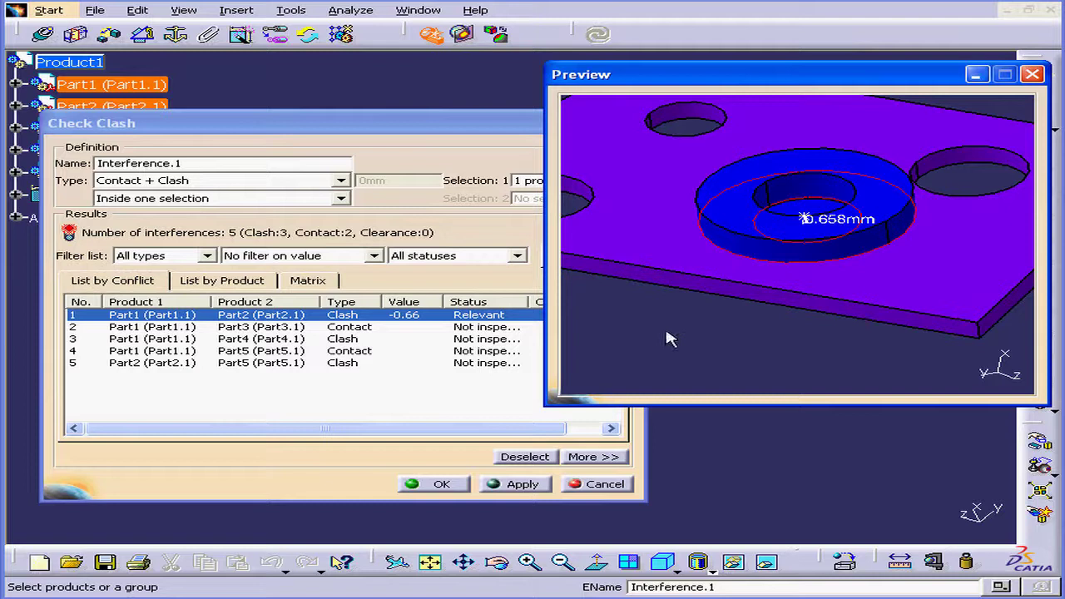
- Inspect the zero-value Part1–Part3 contact in the preview and set its status to Irrelevant
left_click(358, 329)
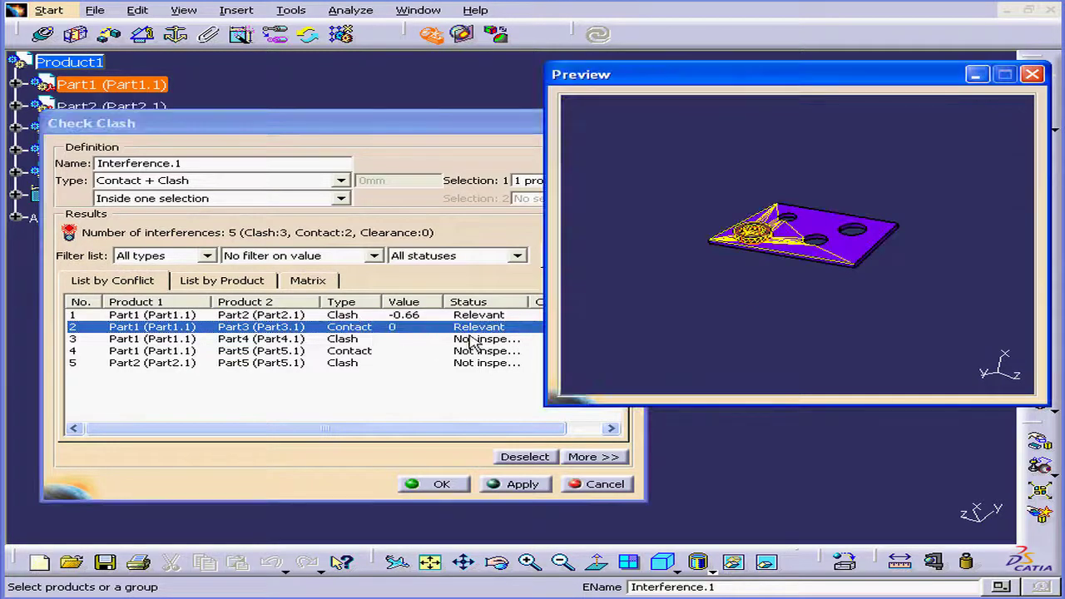
middle_click_drag(714, 252, 766, 243)
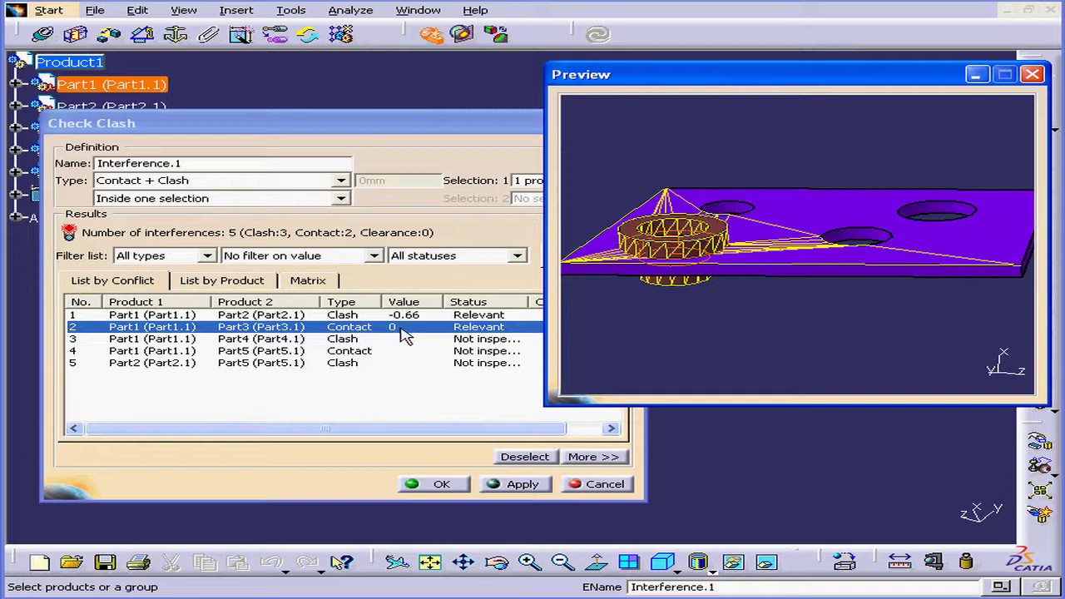
left_click(490, 330)
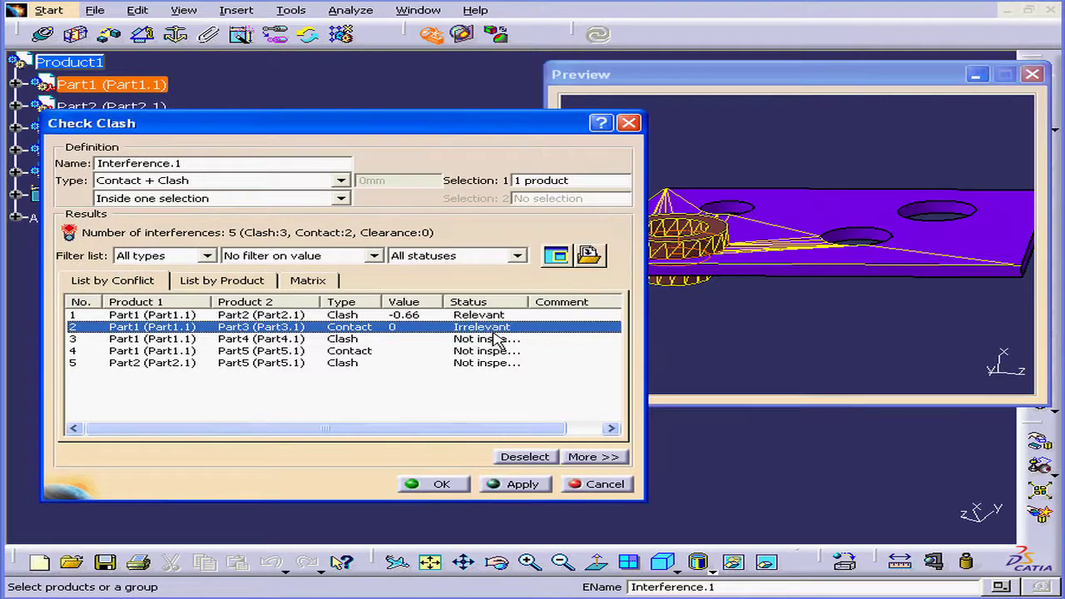
middle_click_drag(764, 272, 764, 237)
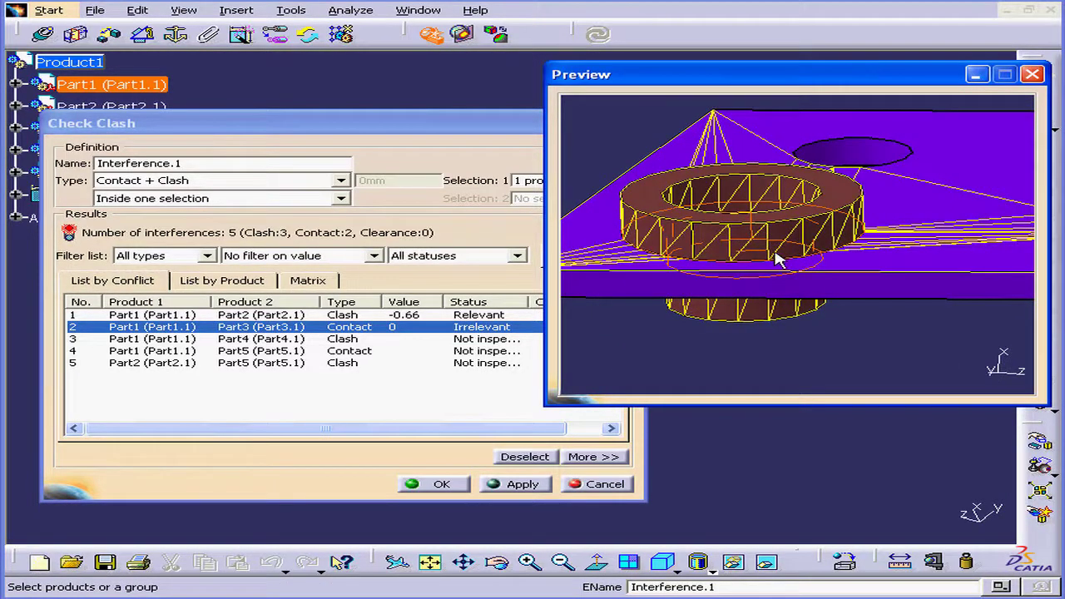
mouse_move(774, 274)
middle_mouse_down()
mouse_move(826, 230)
mouse_move(798, 258)
mouse_move(706, 261)
mouse_move(758, 290)
middle_mouse_up()
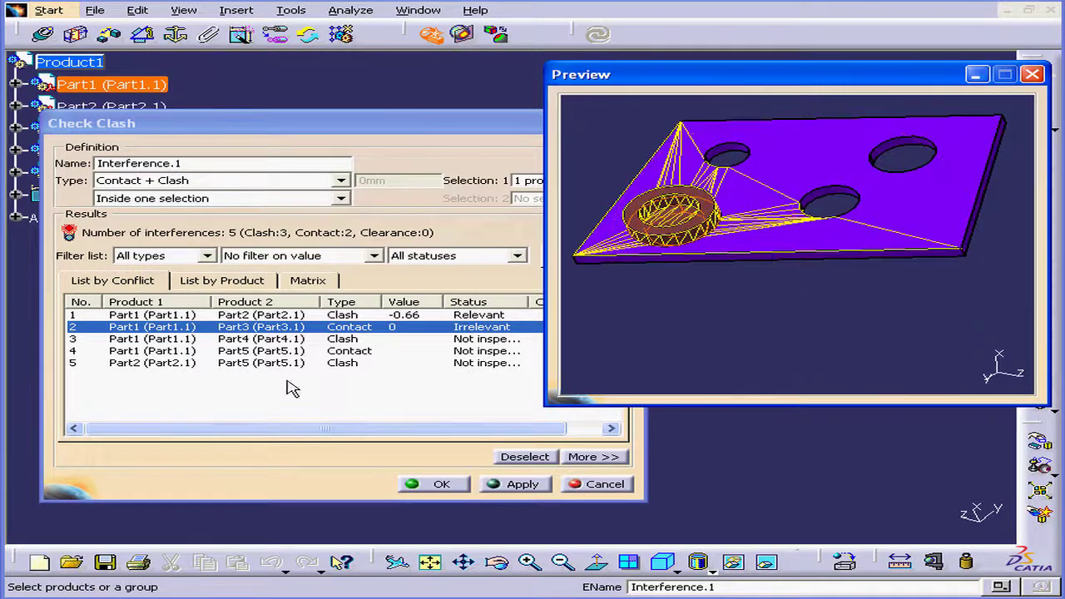
- Select the Part1–Part4 result and rotate the preview to view the 5.625mm clashing hole
left_click(356, 340)
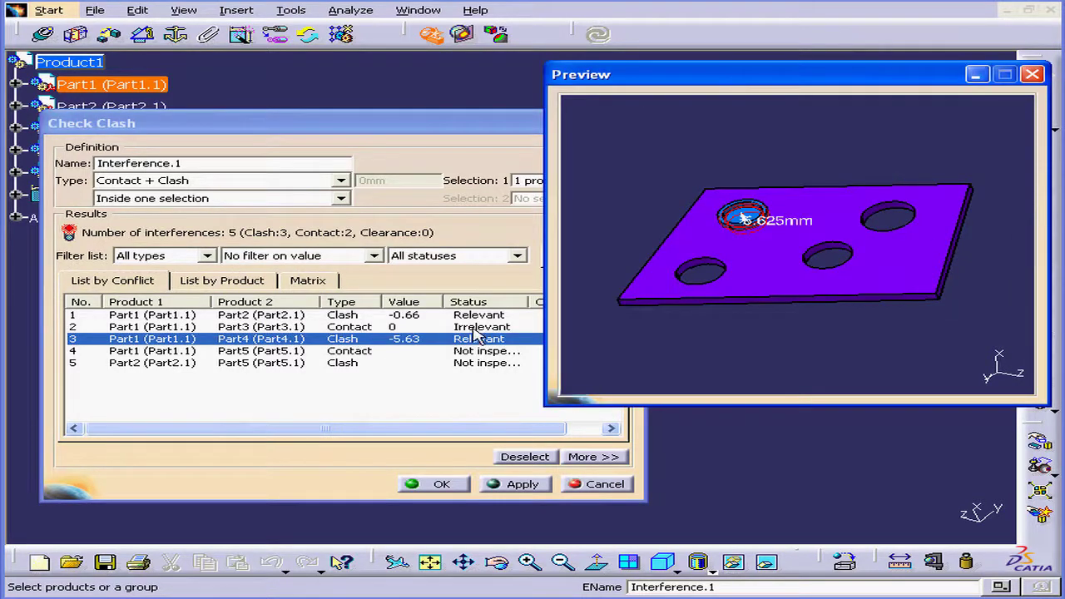
middle_click_drag(757, 254, 867, 212)
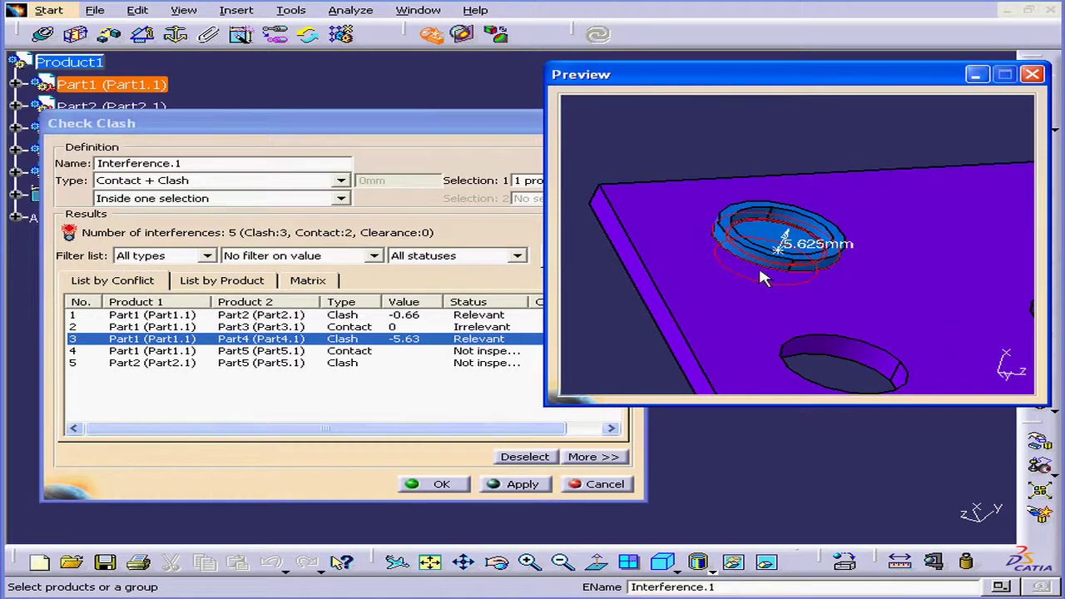
middle_click_drag(800, 256, 767, 264)
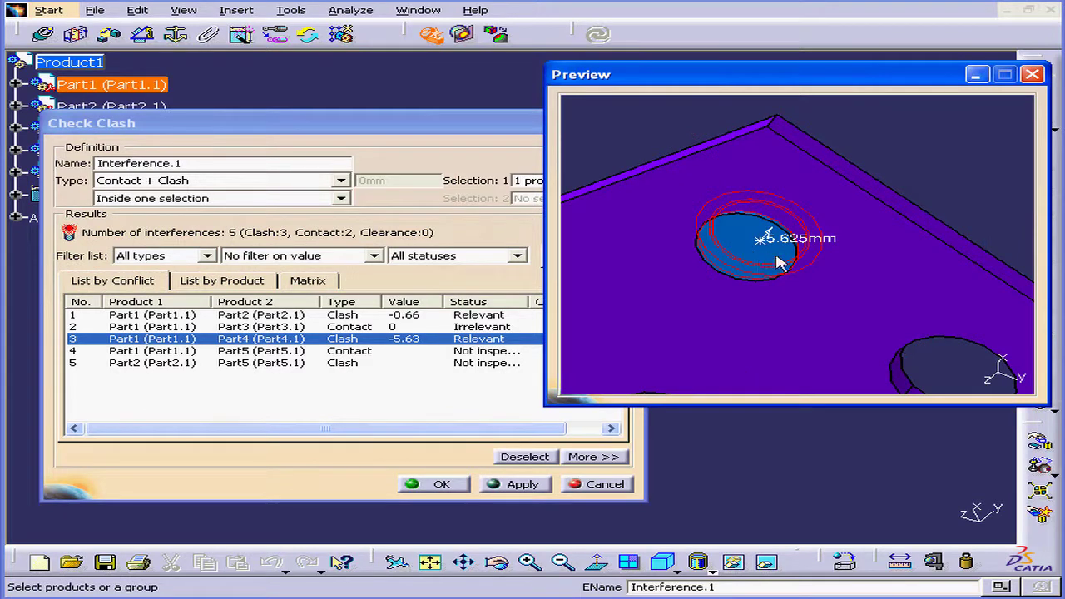
- Inspect the zero-value Part1–Part5 contact and set its status to Irrelevant
left_click(350, 352)
middle_click_drag(790, 324, 642, 254)
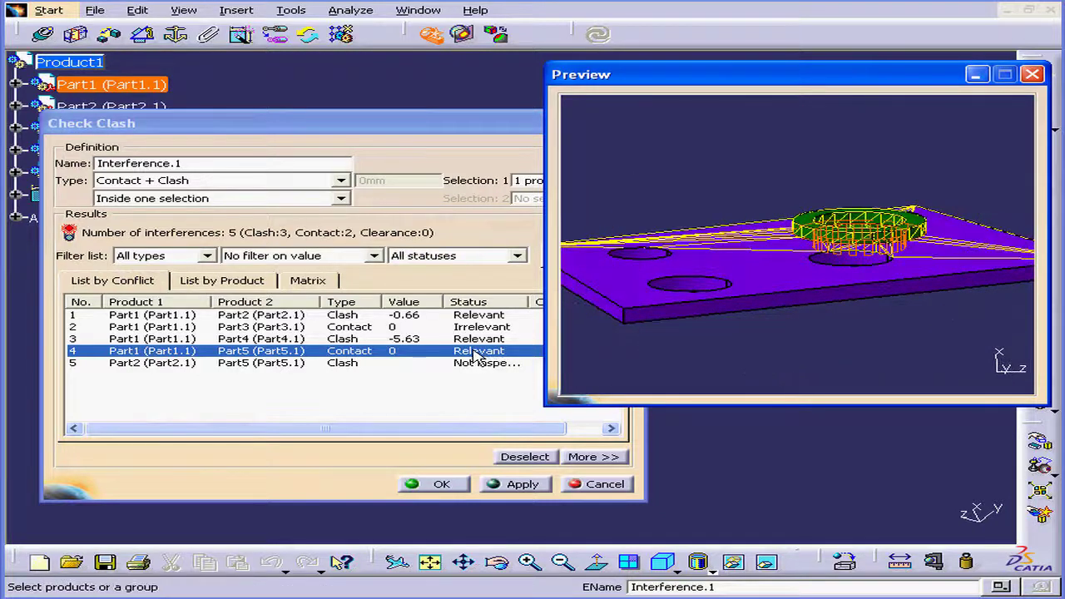
left_click(485, 352)
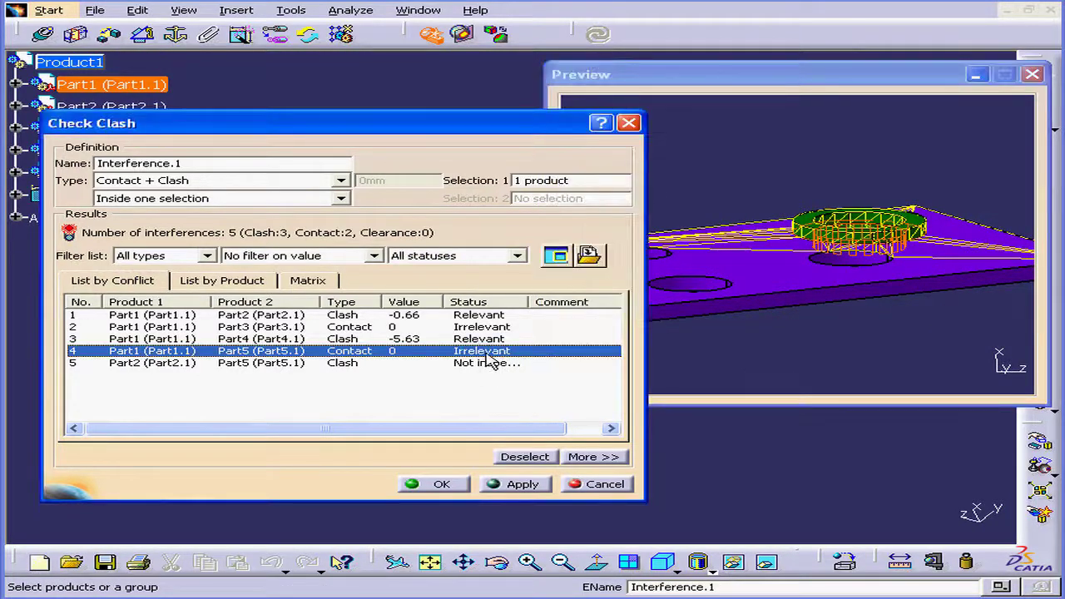
- Show the Part2–Part5 clash of -1.25 and rotate the preview around both rings
left_click(341, 363)
middle_click_drag(732, 282, 786, 243)
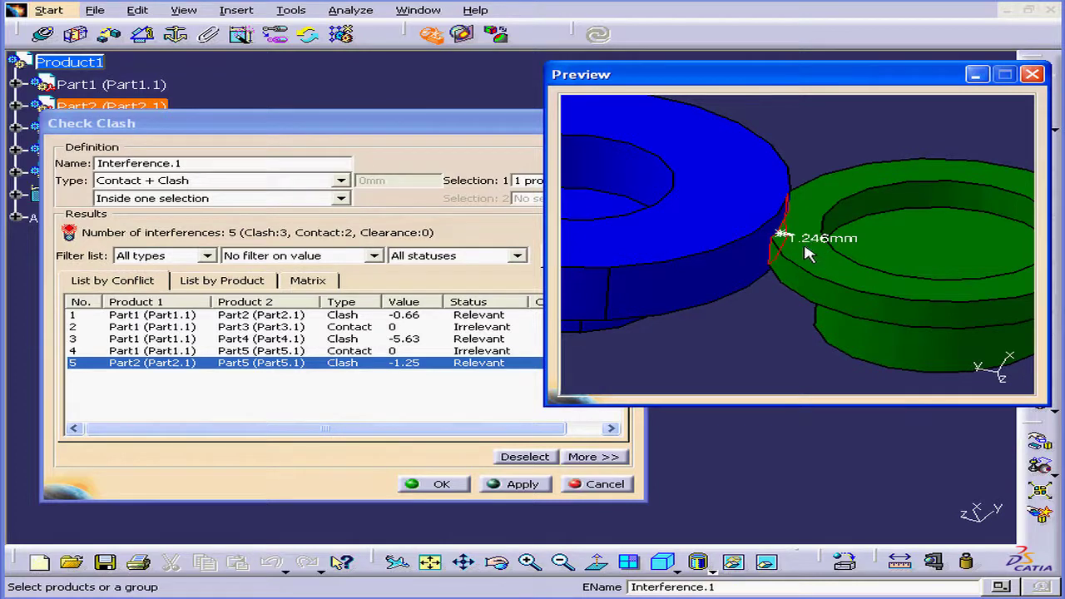
middle_click_drag(809, 253, 683, 246)
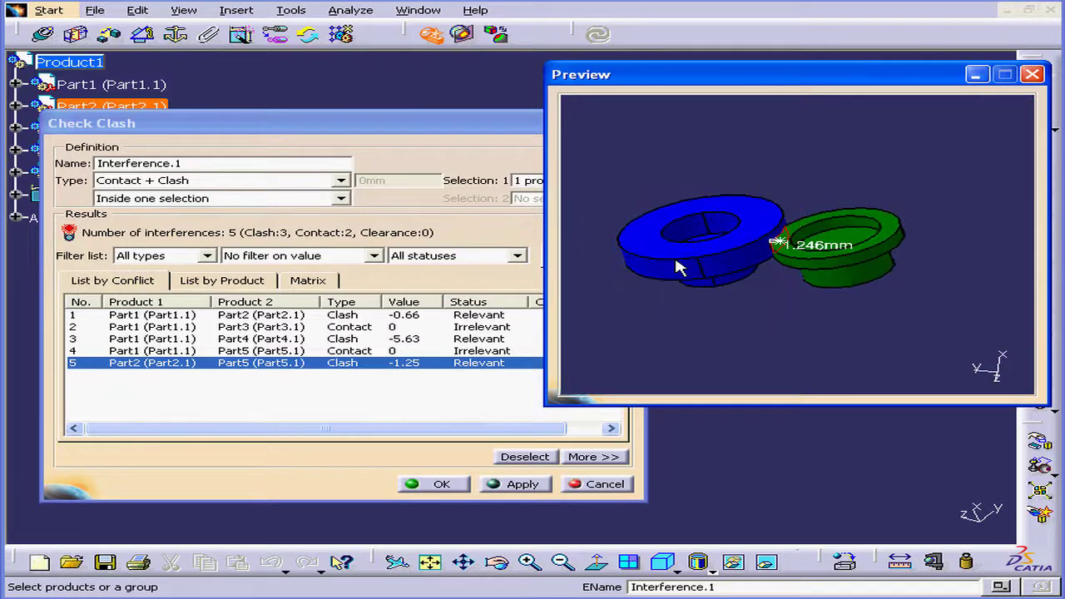
middle_click_drag(677, 266, 850, 269)
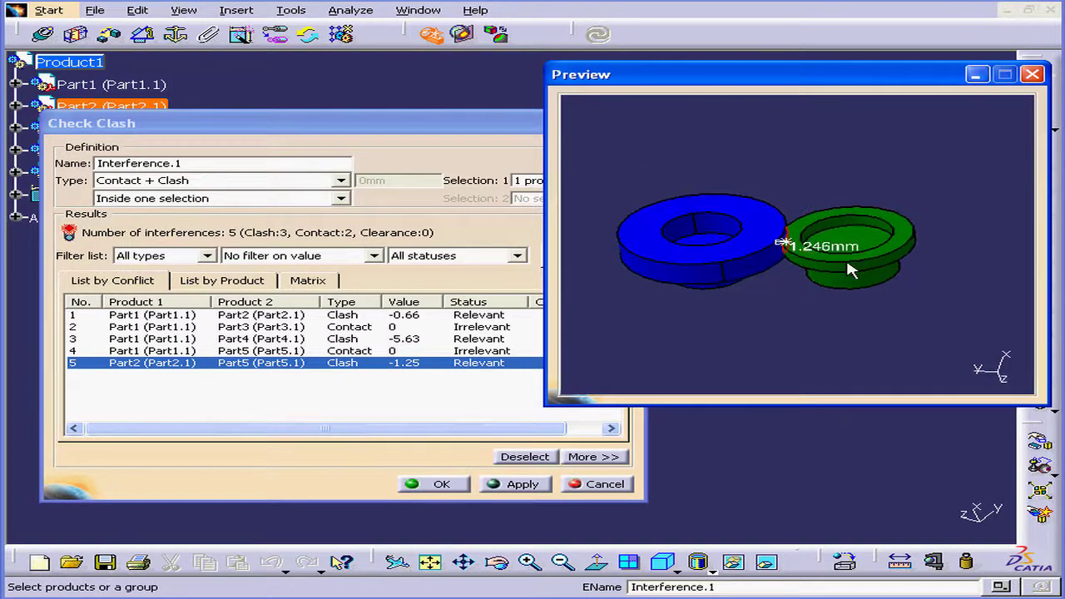
- Close the Check Clash results and switch the assembly display to Wireframe (NHR)
left_click(624, 484)
middle_click_drag(506, 321, 565, 249)
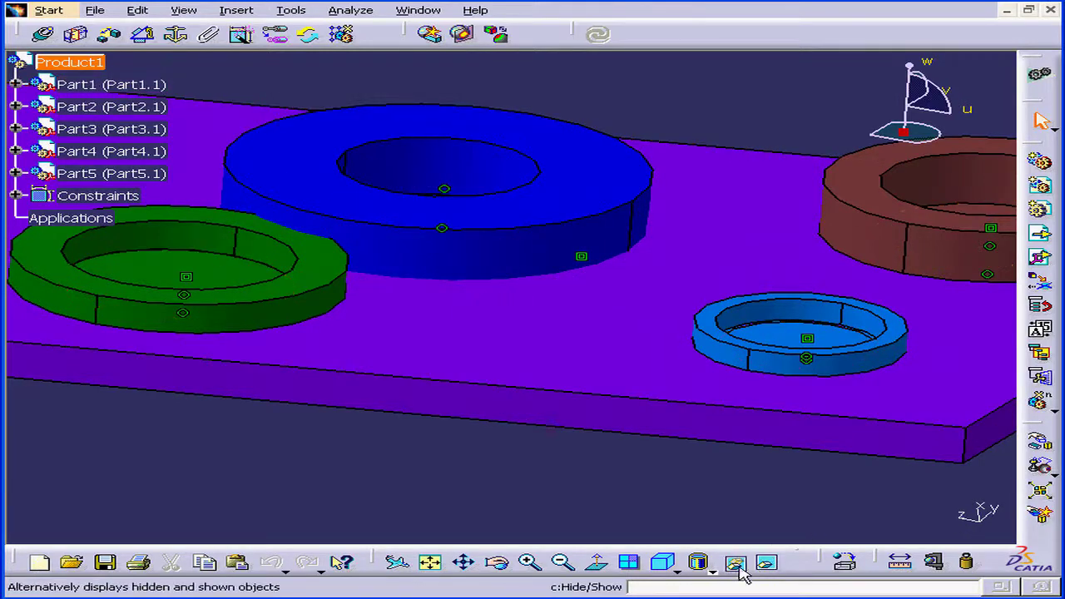
mouse_move(703, 567)
left_mouse_down()
mouse_move(585, 468)
mouse_move(501, 493)
left_mouse_up()
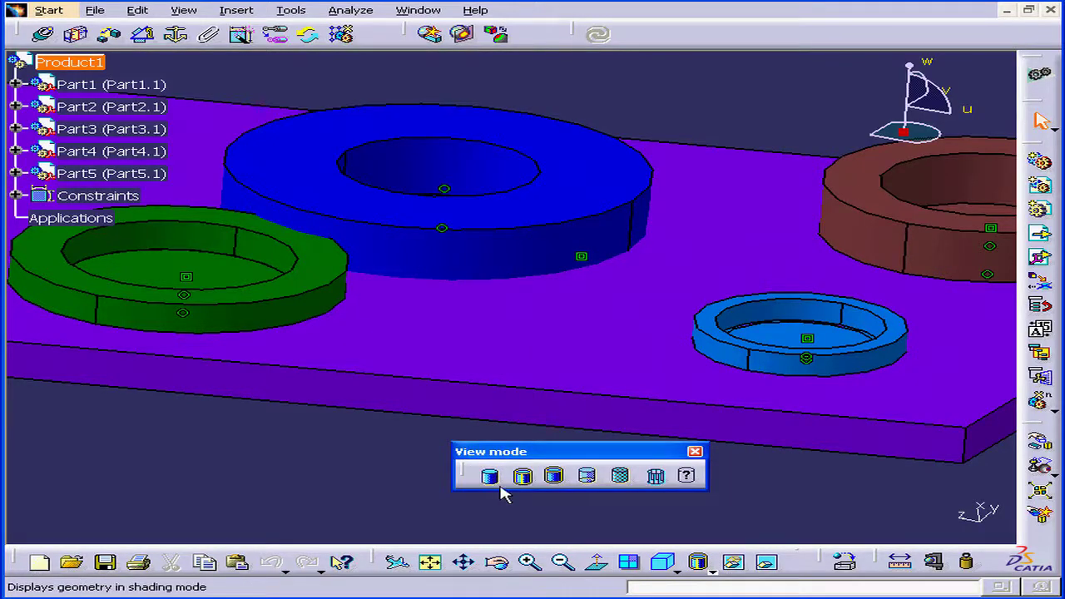
left_click(655, 475)
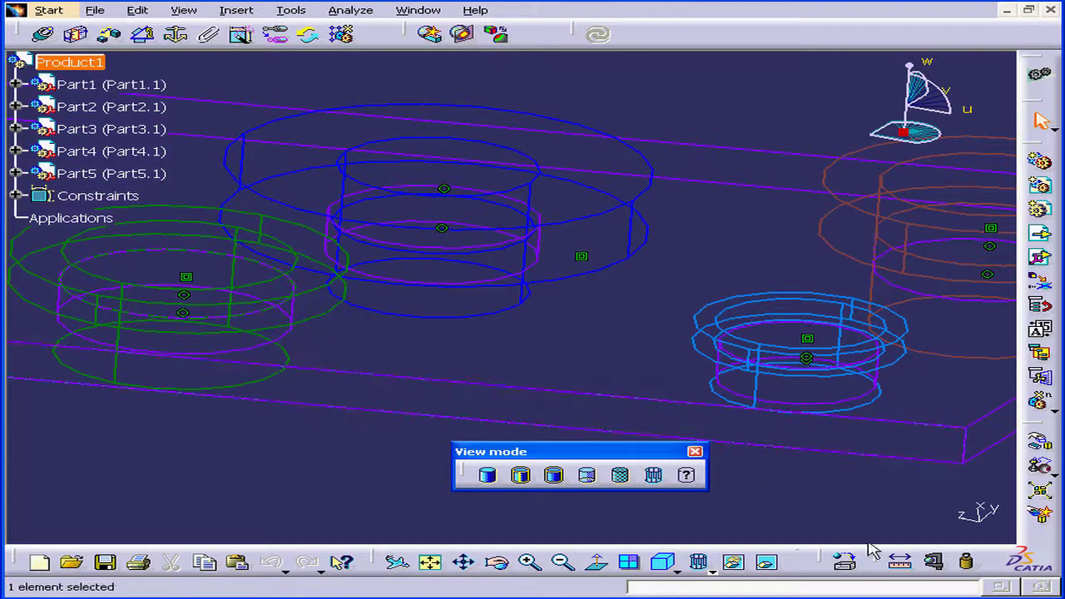
- Open Measure Between, accept the Customize options, and set both selection modes to Surface only
left_click(902, 566)
left_click_drag(995, 176, 767, 170)
left_click(948, 413)
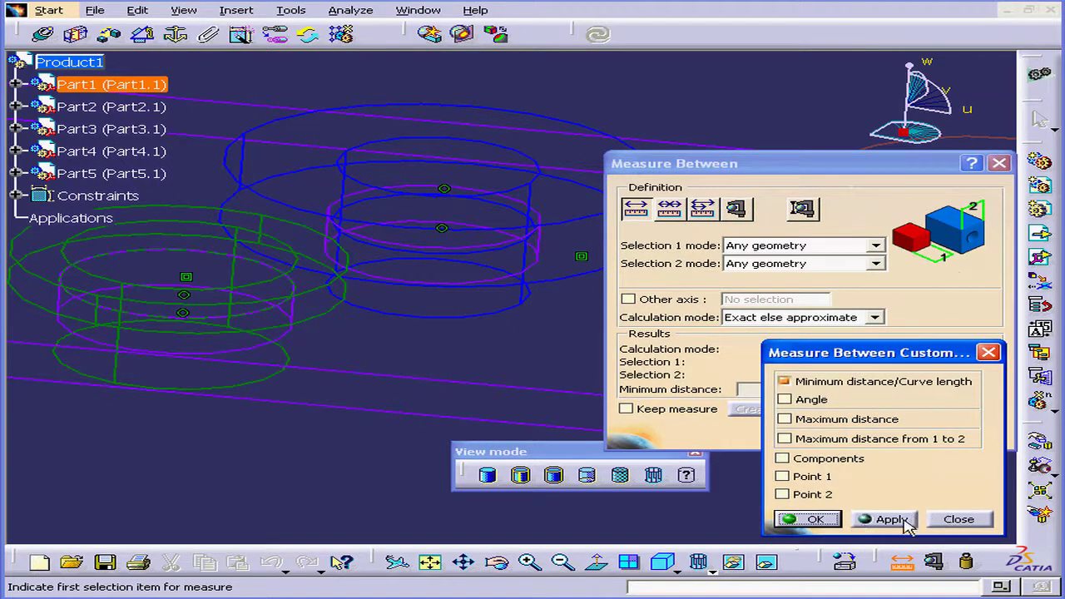
left_click(809, 519)
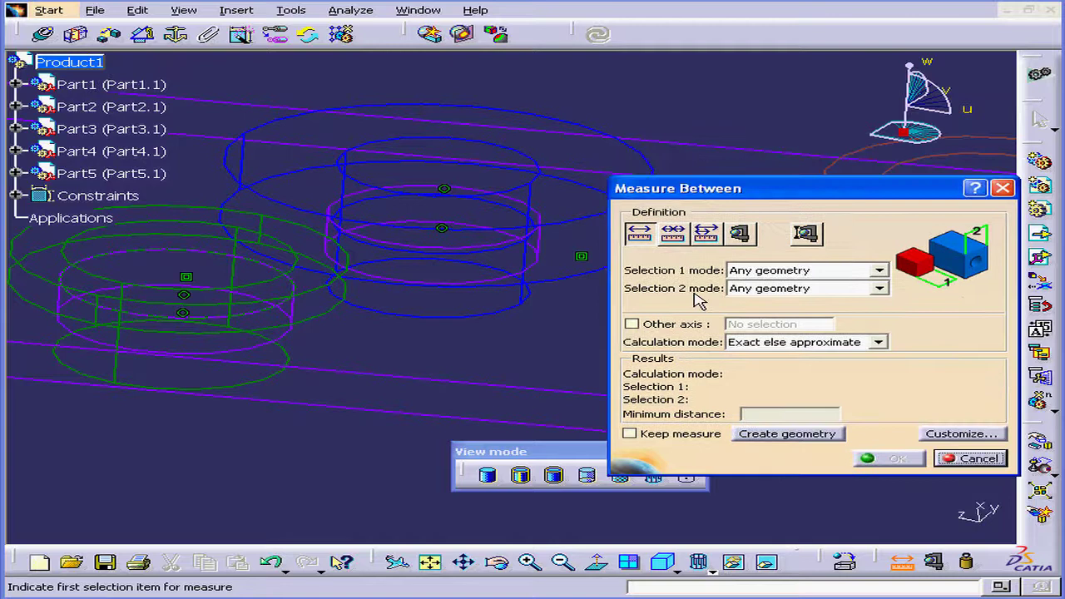
left_click(879, 271)
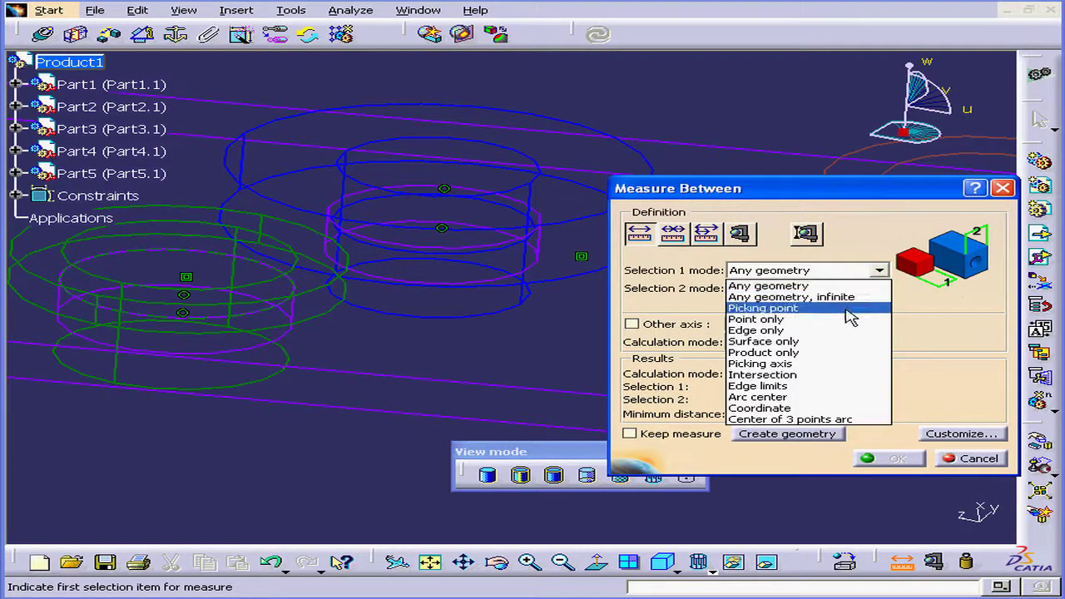
left_click(851, 347)
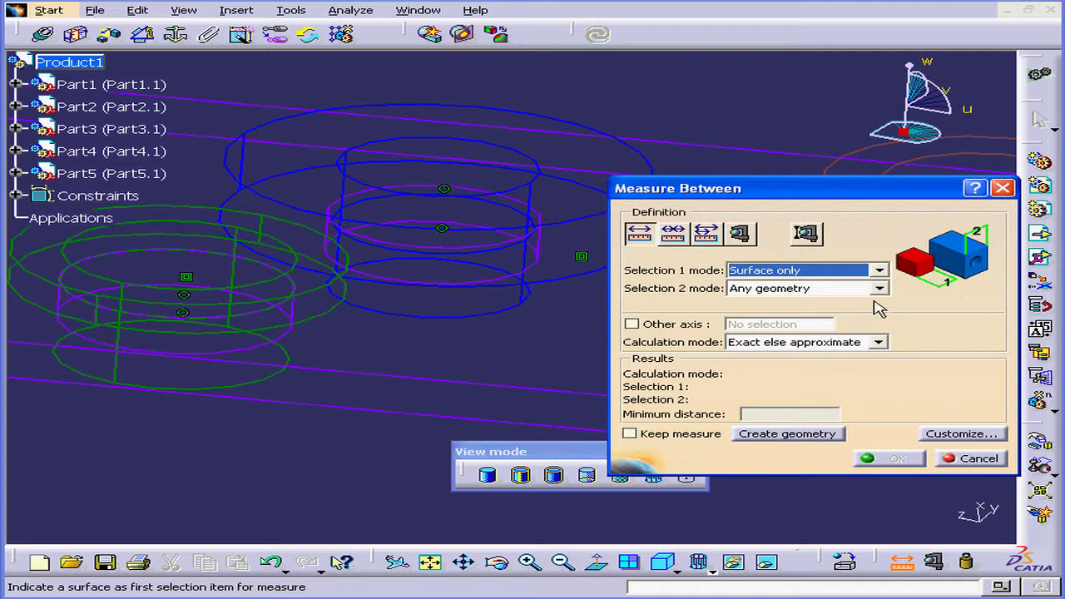
left_click(880, 289)
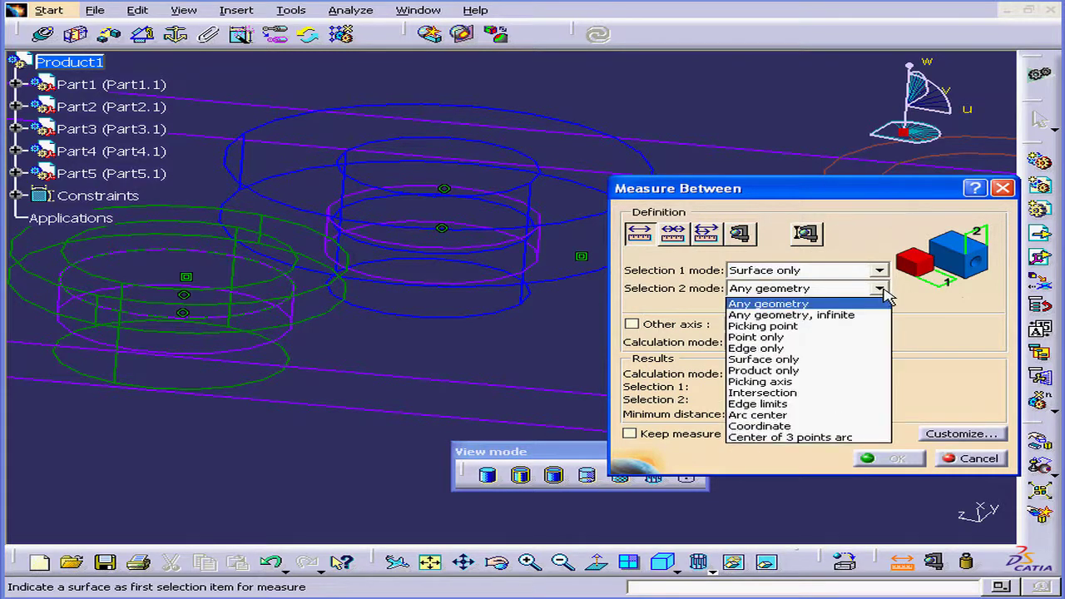
left_click(820, 359)
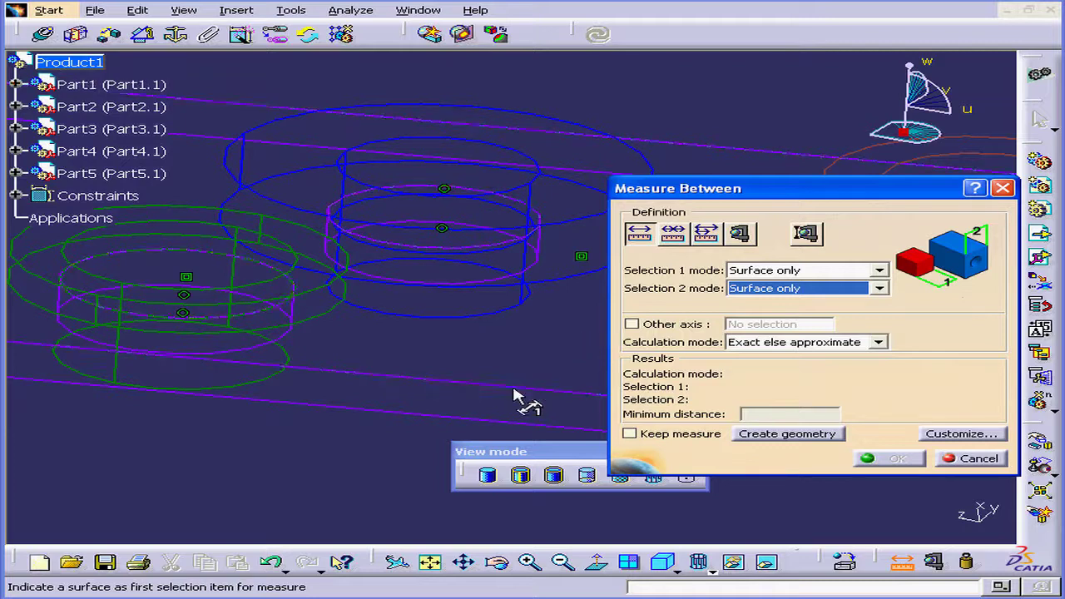
- Measure the 1mm minimum distance between a Part1 face and a Part2 face, keeping the measure
left_click(533, 334)
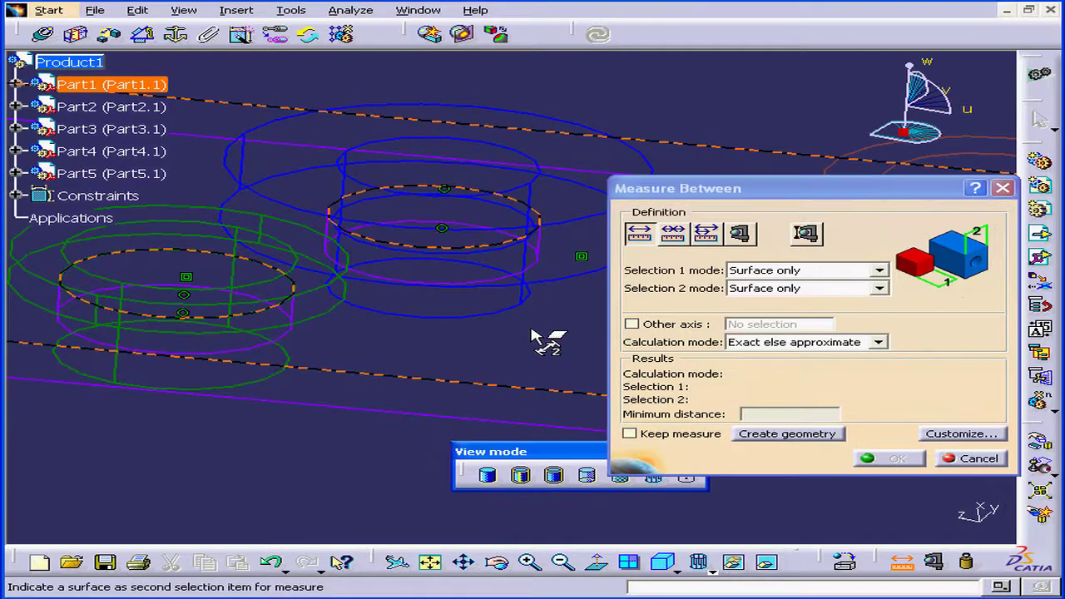
left_click(474, 261)
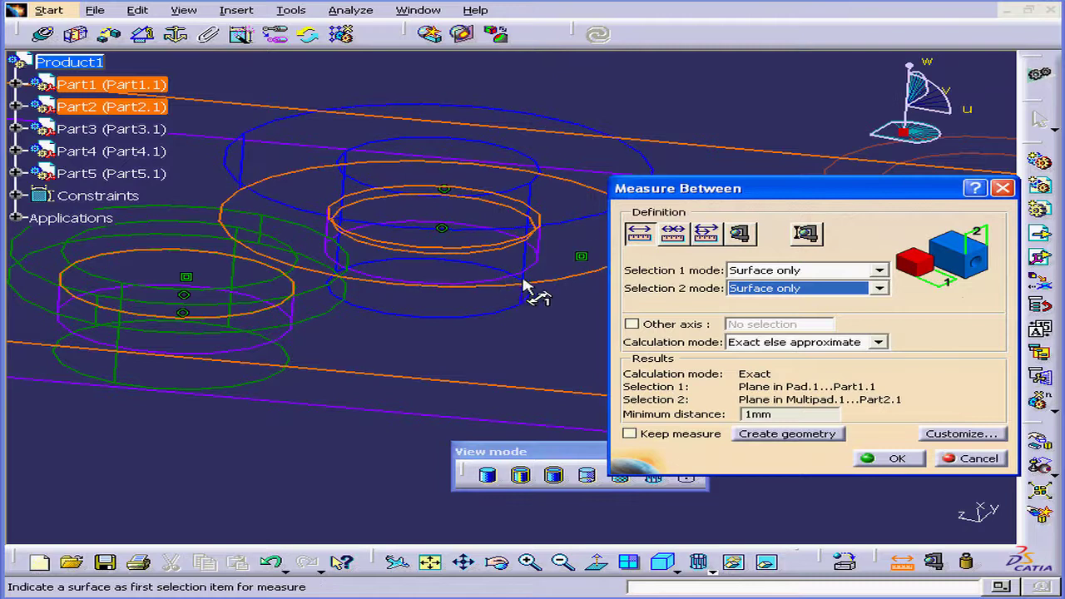
middle_click_drag(512, 287, 413, 307)
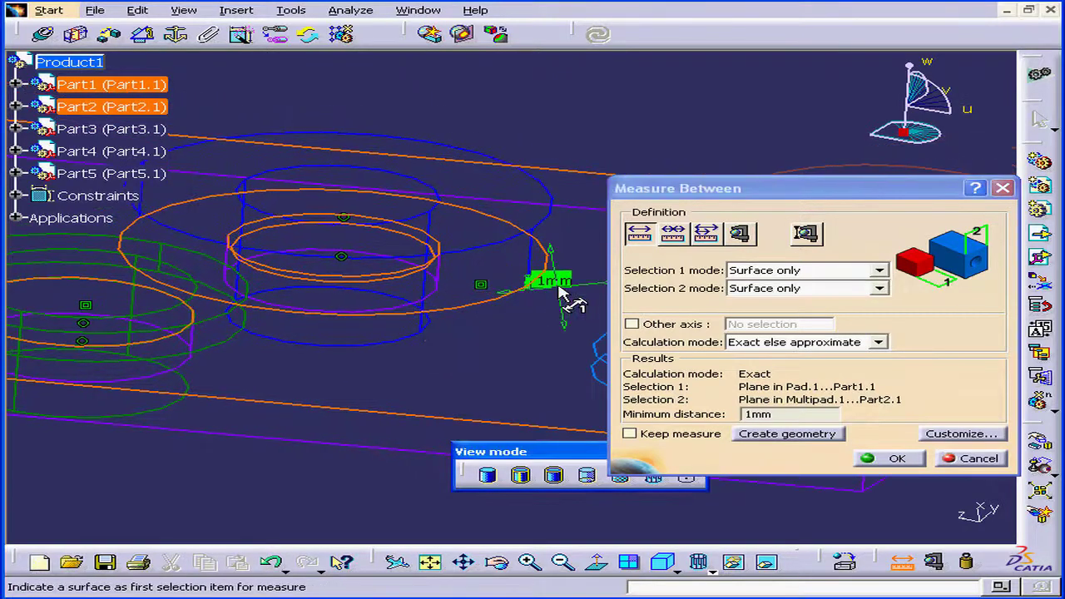
left_click_drag(512, 274, 453, 273)
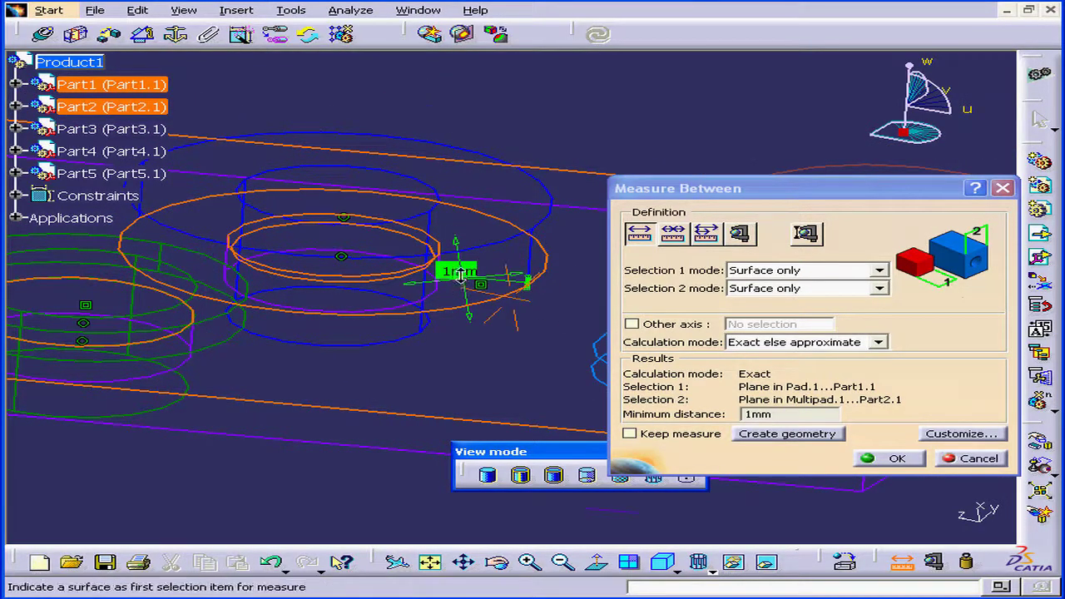
middle_click_drag(465, 287, 460, 225)
left_click_drag(420, 259, 473, 254)
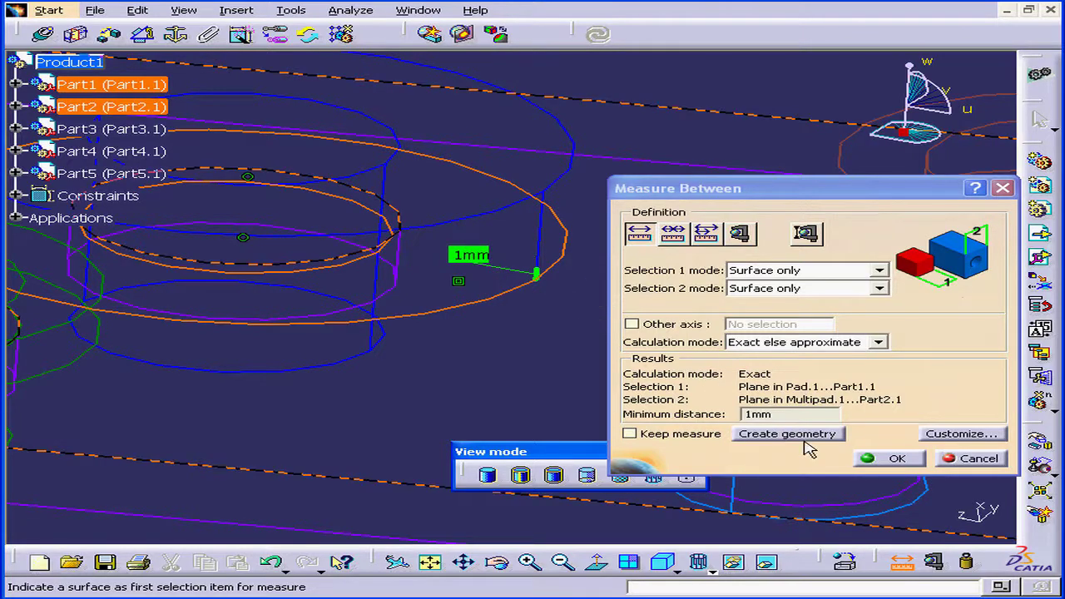
left_click(630, 433)
left_click(896, 459)
mouse_move(896, 459)
middle_mouse_down()
mouse_move(549, 369)
mouse_move(623, 341)
mouse_move(623, 361)
mouse_move(571, 338)
mouse_move(614, 328)
middle_mouse_up()
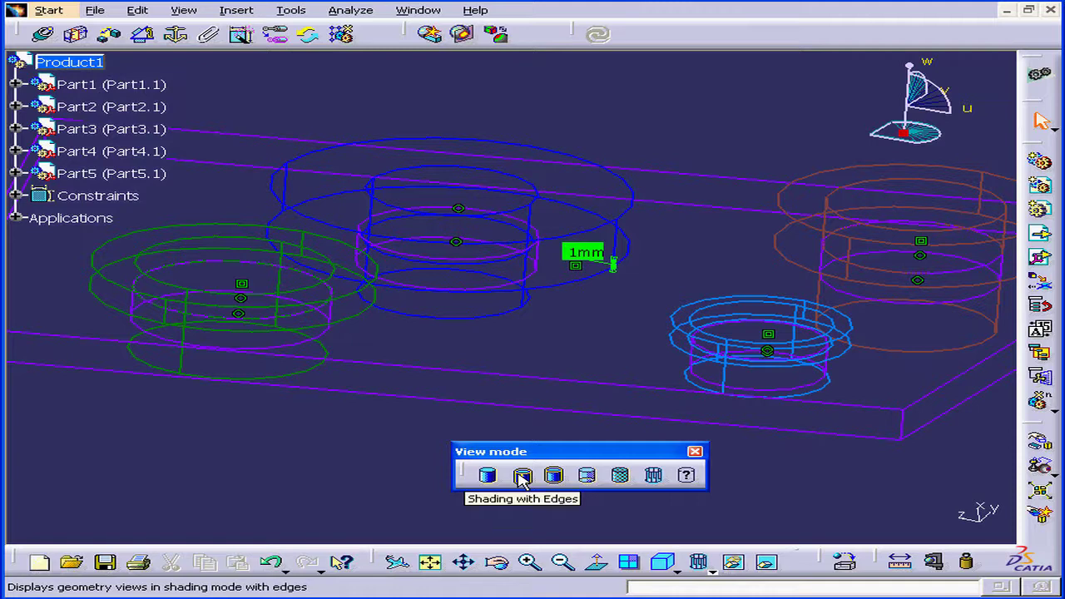
- Snap the compass onto the blue ring Part2's top face and open its manipulation parameters
left_click(523, 475)
mouse_move(601, 361)
middle_mouse_down()
mouse_move(523, 352)
mouse_move(574, 378)
middle_mouse_up()
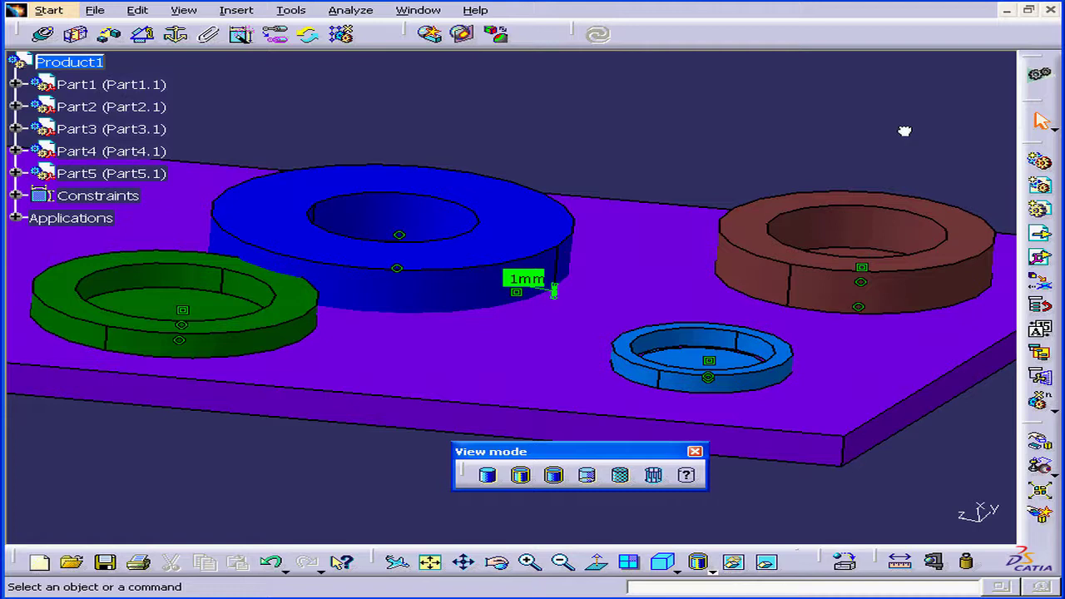
left_click_drag(905, 131, 505, 208)
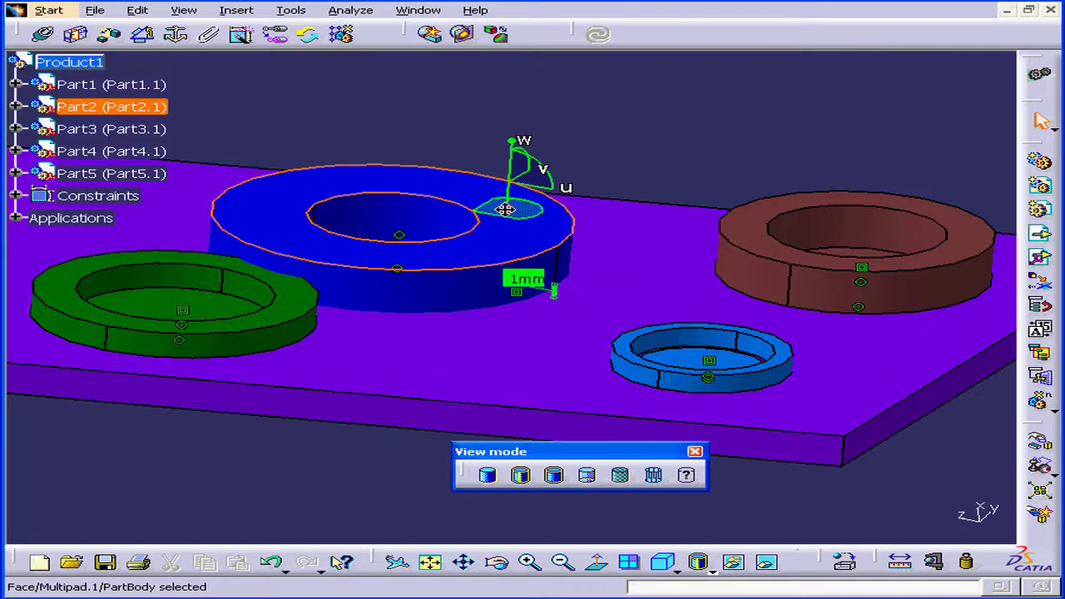
right_click(505, 209)
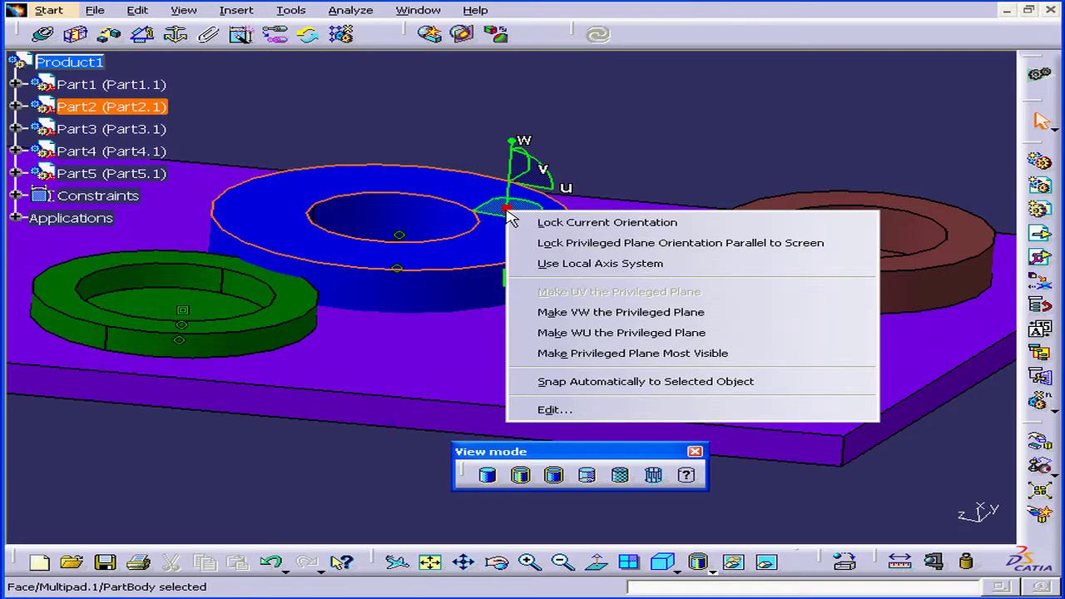
left_click(550, 410)
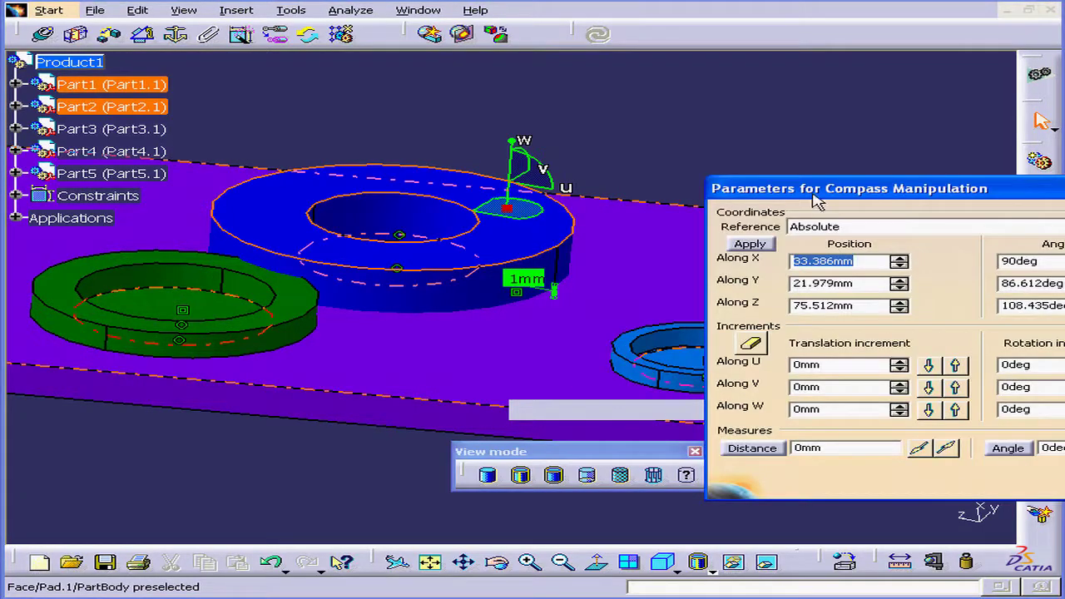
left_click_drag(824, 142, 737, 46)
middle_click_drag(506, 337, 356, 344)
left_click_drag(855, 52, 792, 91)
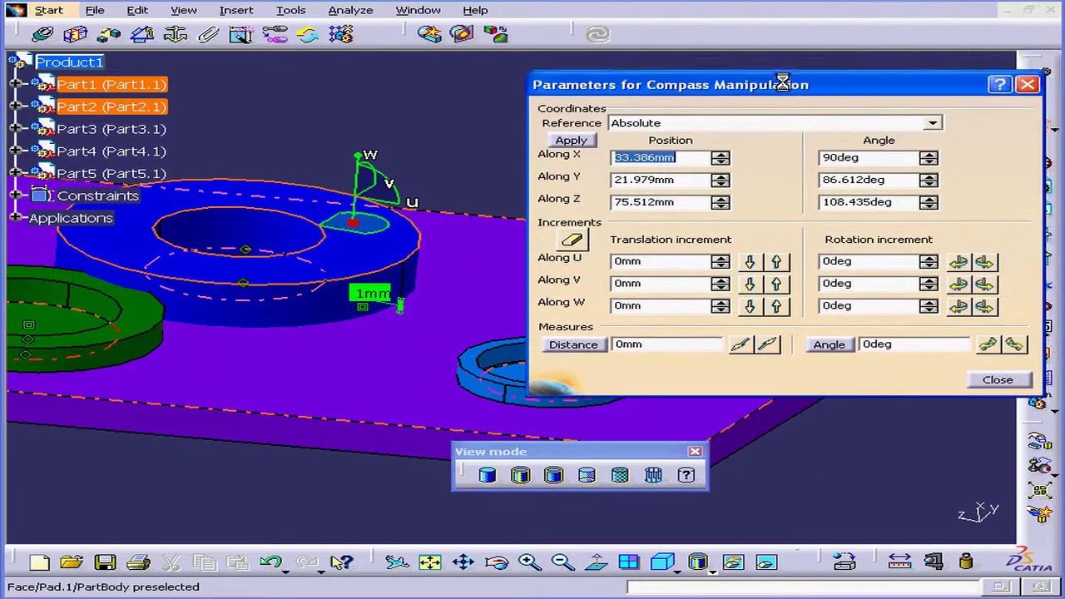
left_click(375, 162)
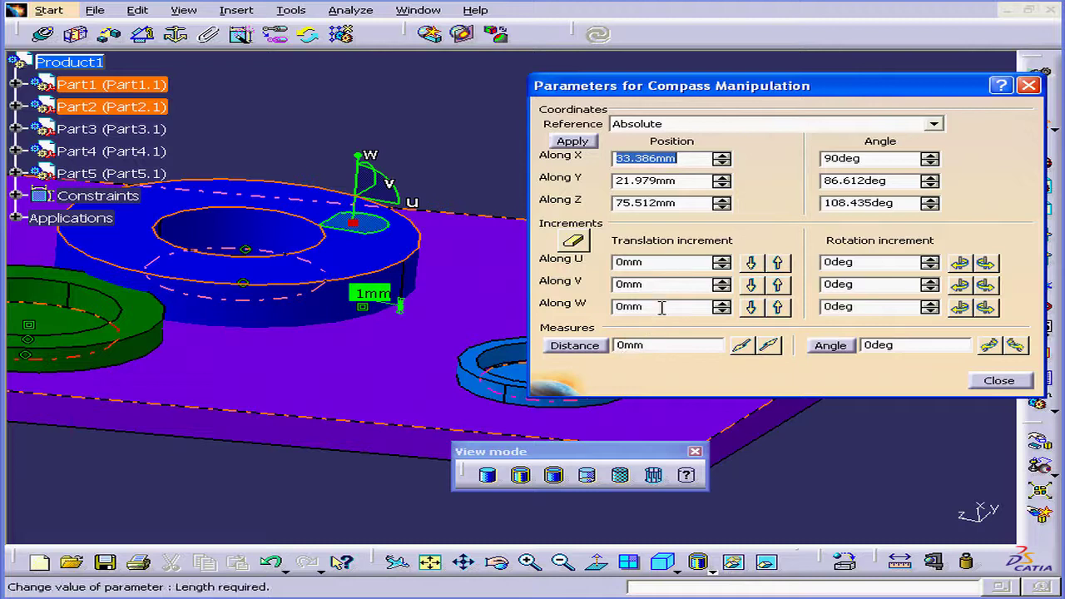
- Set the Along W increment to 1mm and shift the cylinder one step along W
left_click(630, 306)
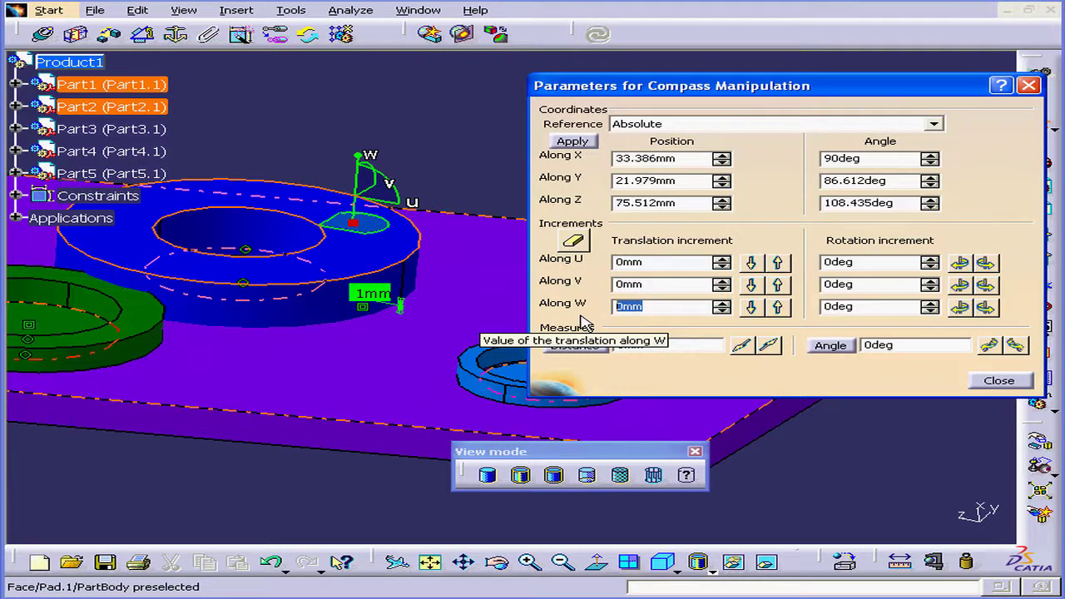
type("1")
key("Tab")
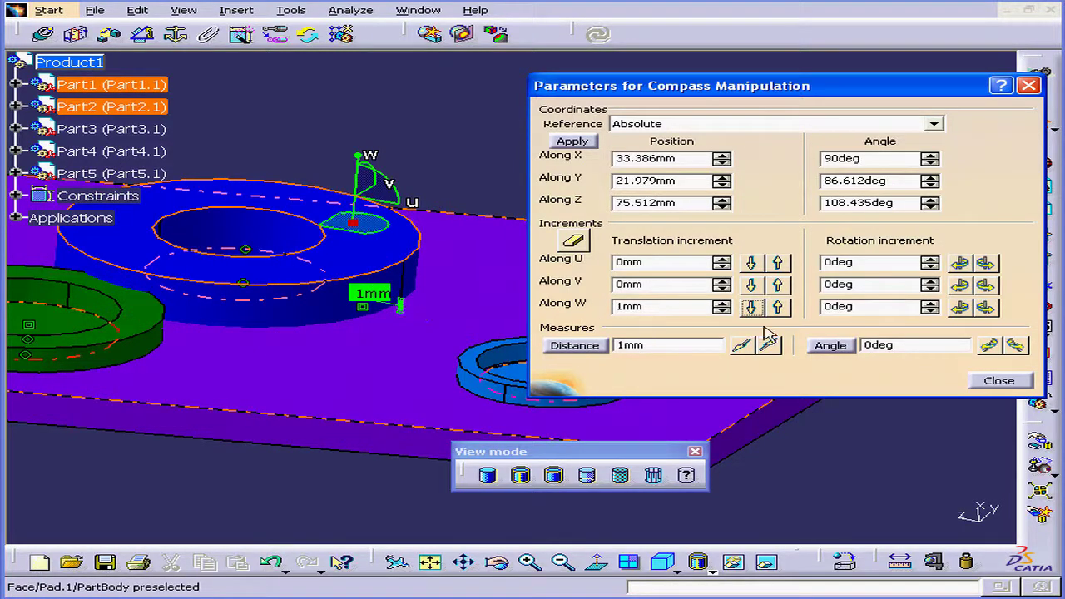
left_click(779, 308)
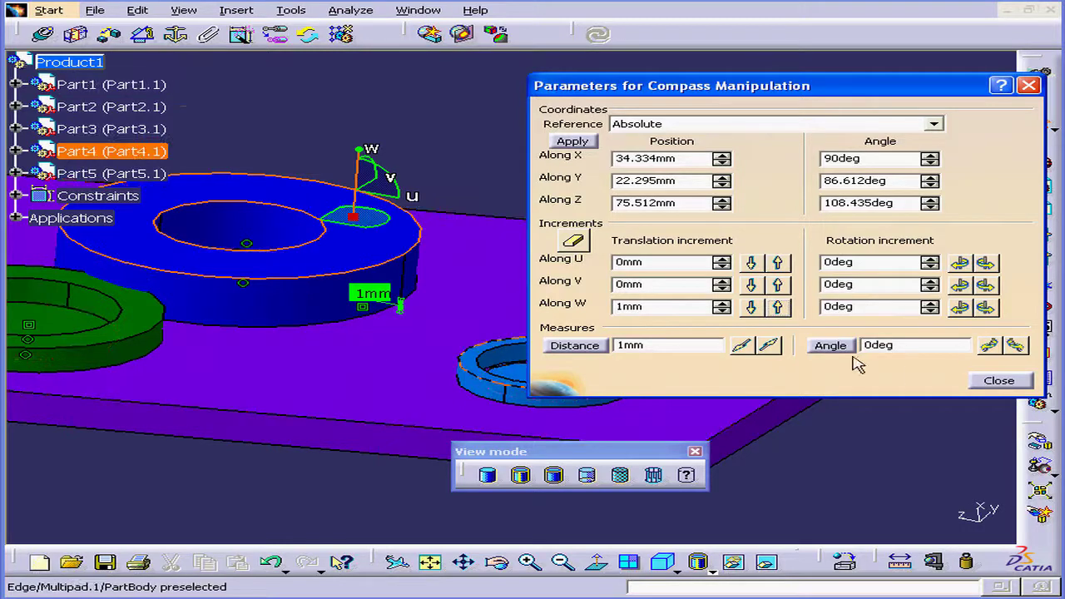
left_click(1000, 384)
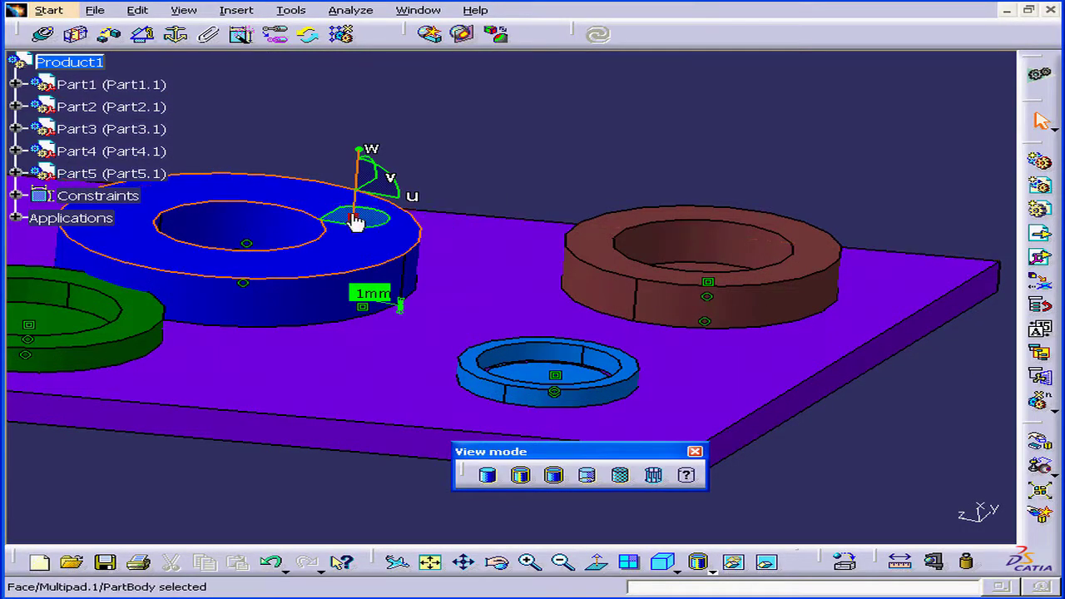
- Drag the cylinder upward, then undo the moves to restore its original position
left_click_drag(356, 219, 491, 206)
left_click(137, 10)
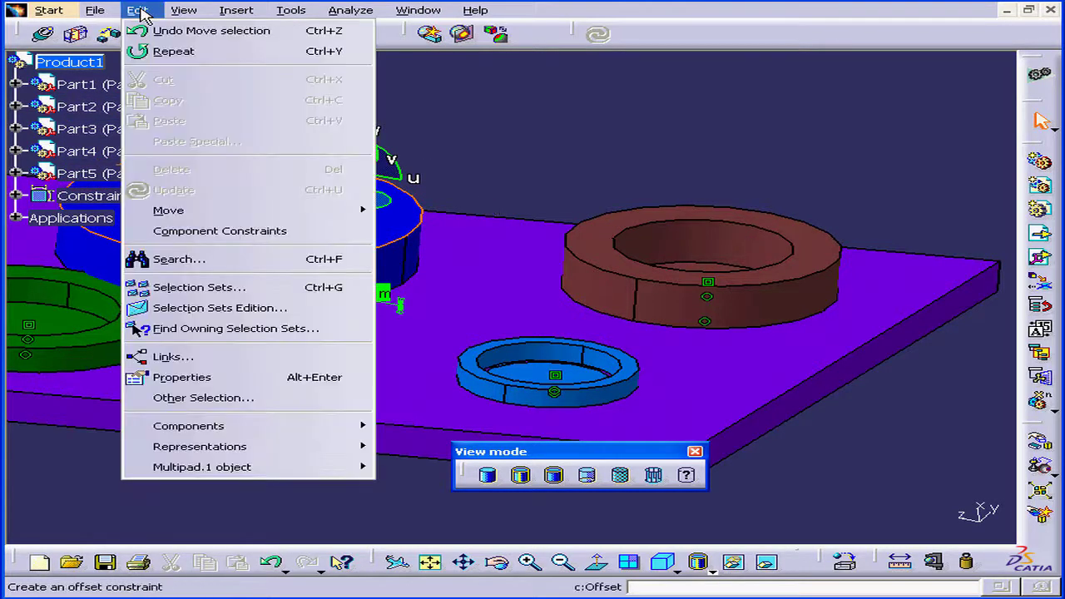
left_click(179, 31)
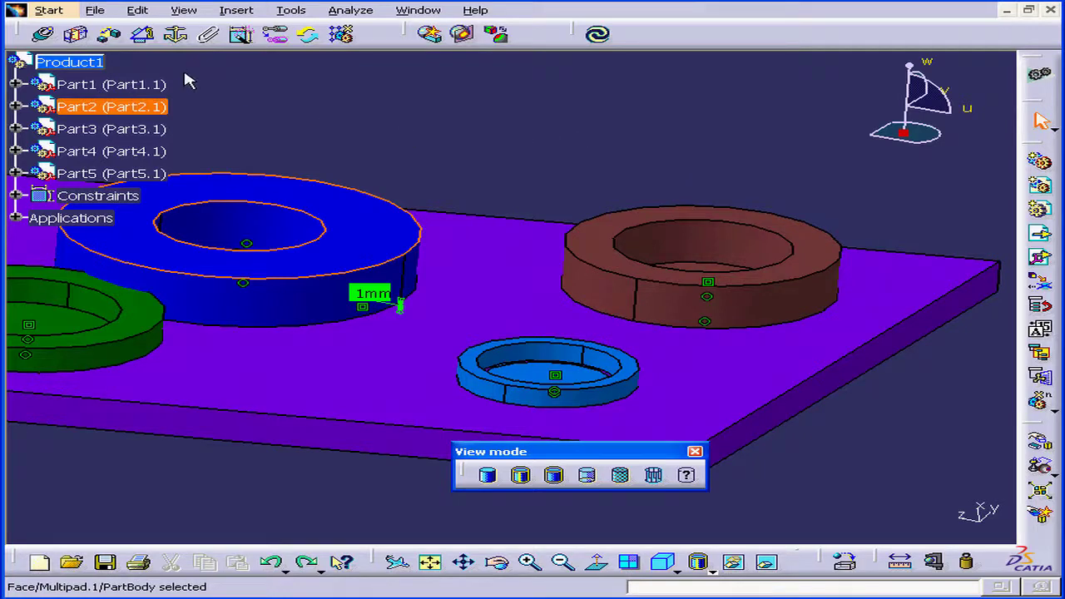
- Run a Contact + Clash check on the whole Product1 assembly
left_click(87, 64)
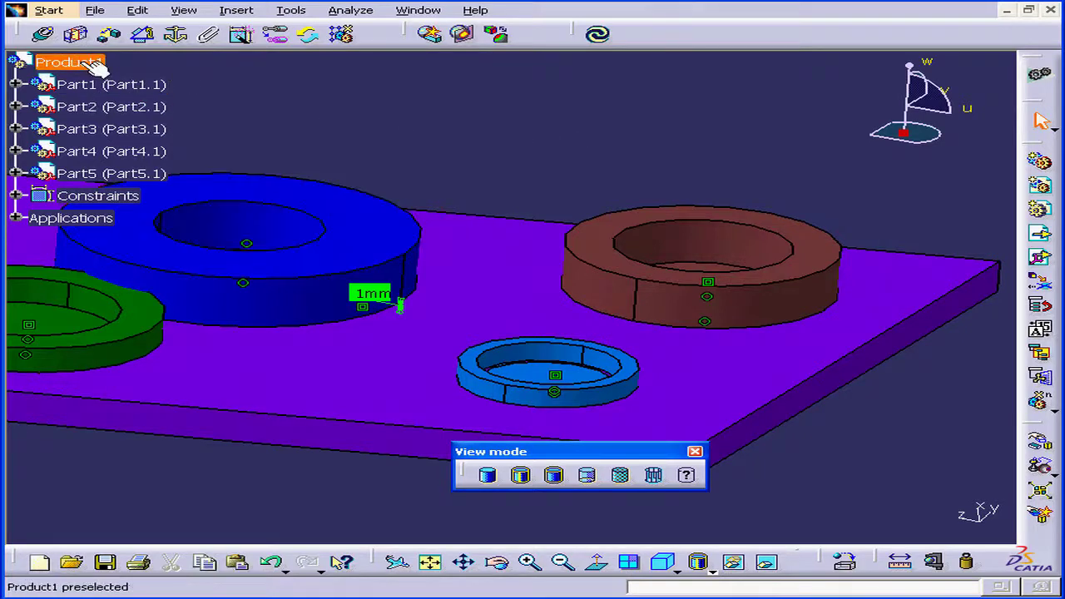
left_click(433, 35)
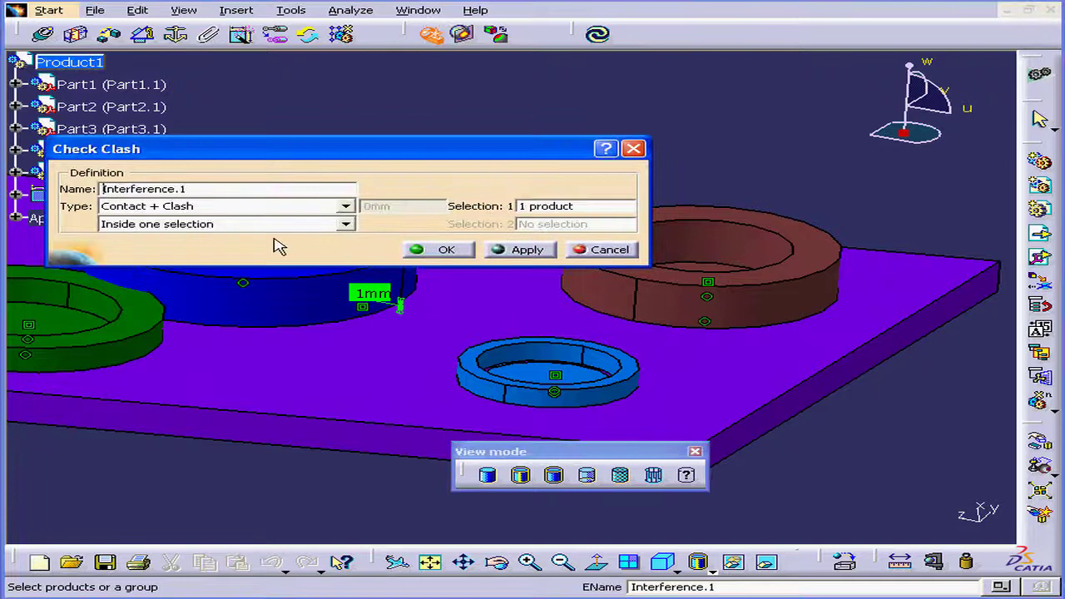
left_click(531, 258)
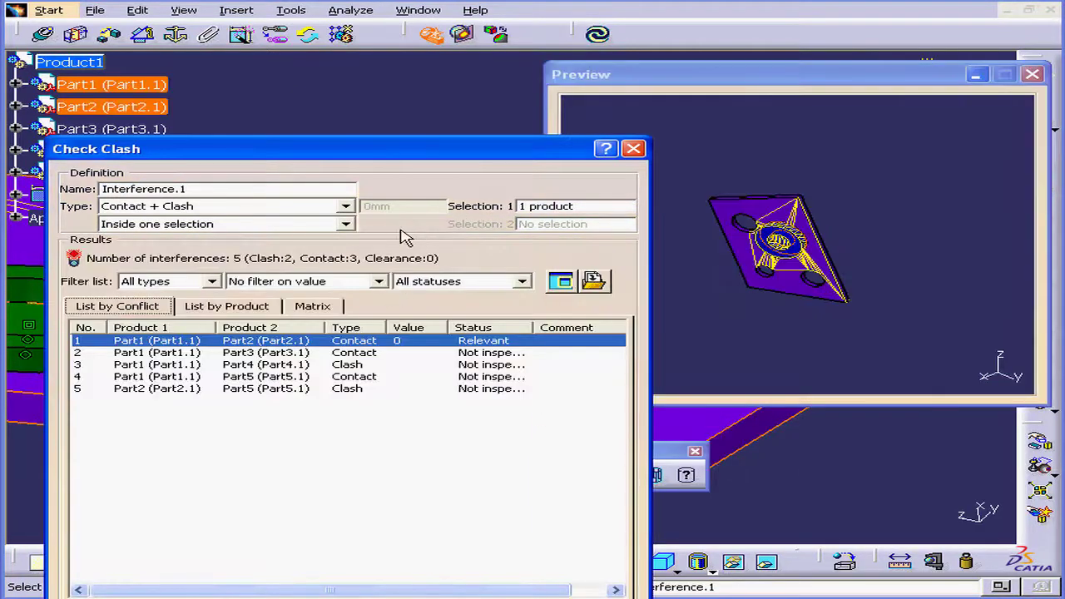
left_click_drag(451, 135, 730, 90)
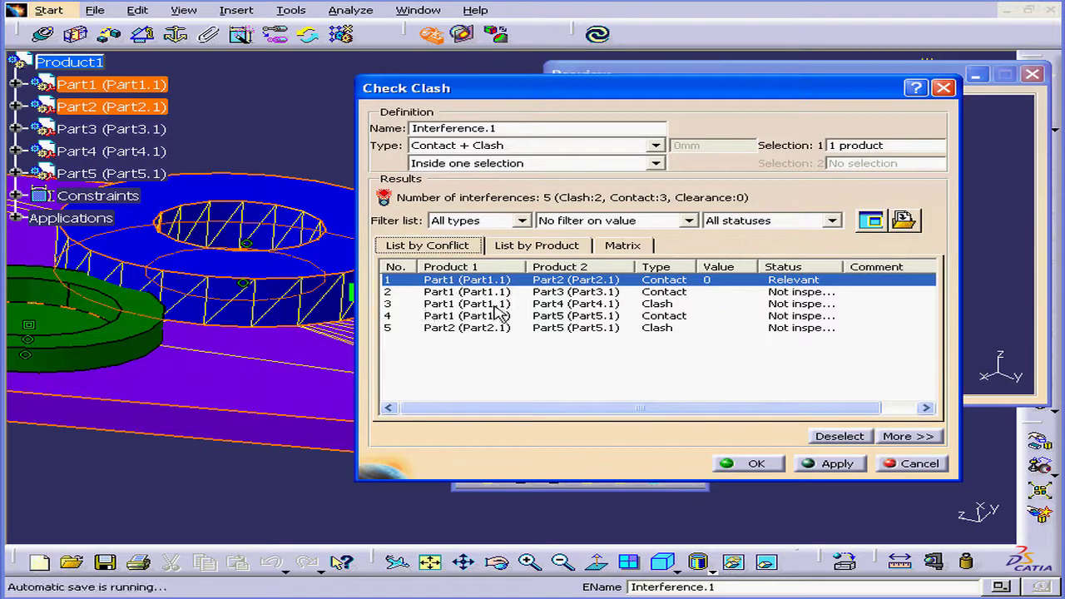
- Preview the Part1/Part4 clash of -5.63 at the hole, then close the results
left_click(577, 304)
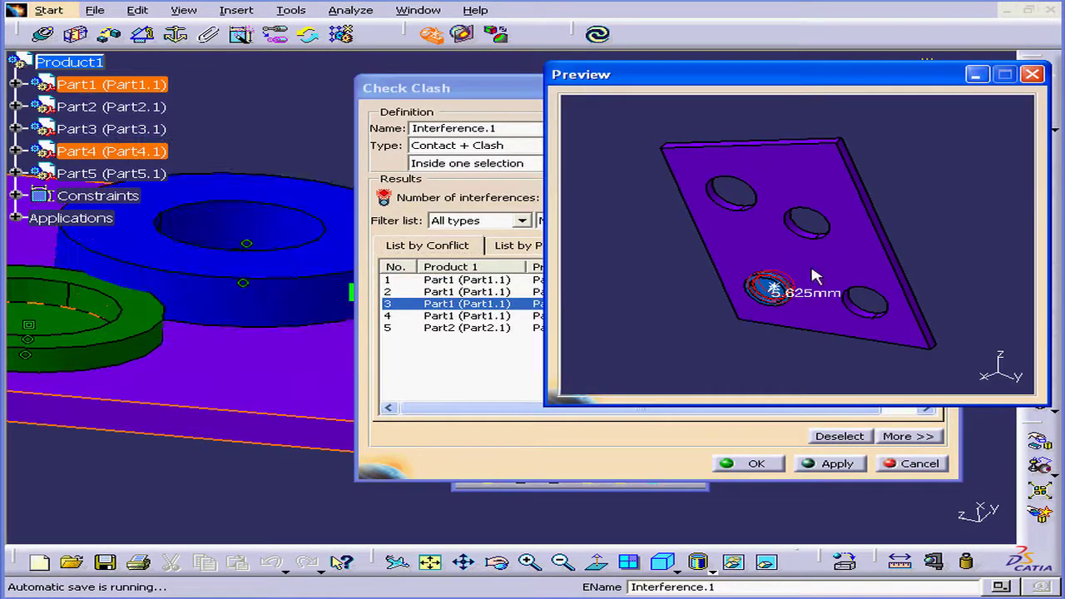
middle_click_drag(814, 277, 661, 221)
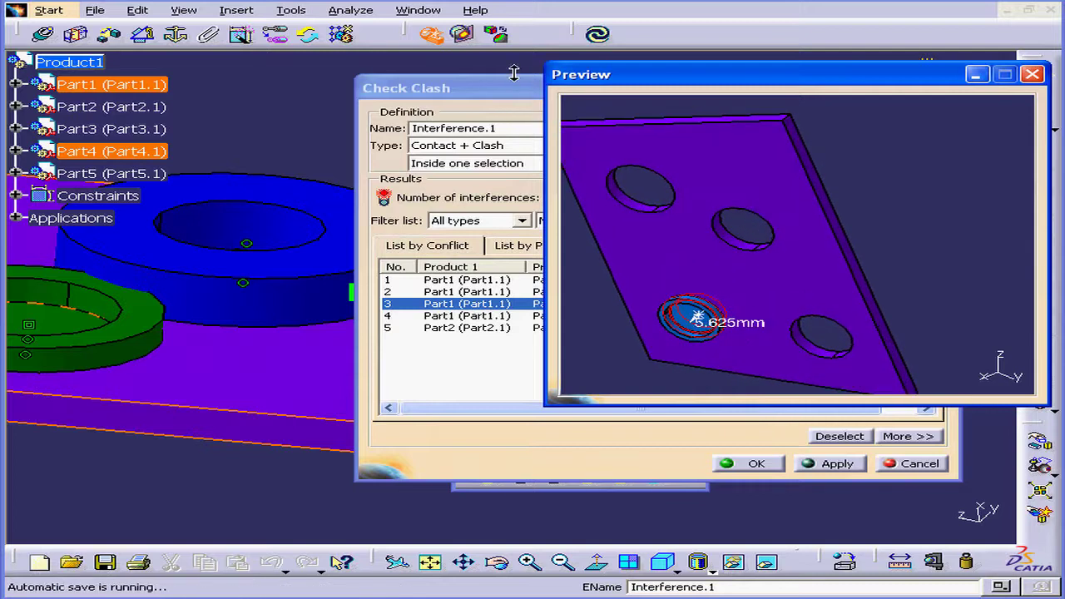
left_click_drag(514, 84, 169, 85)
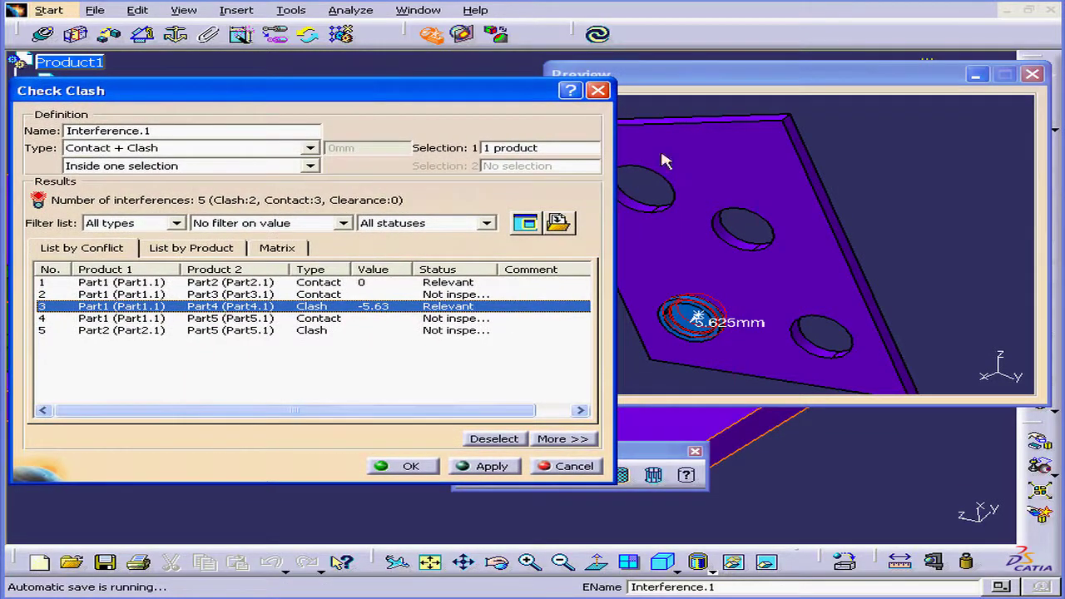
middle_click_drag(663, 160, 763, 206)
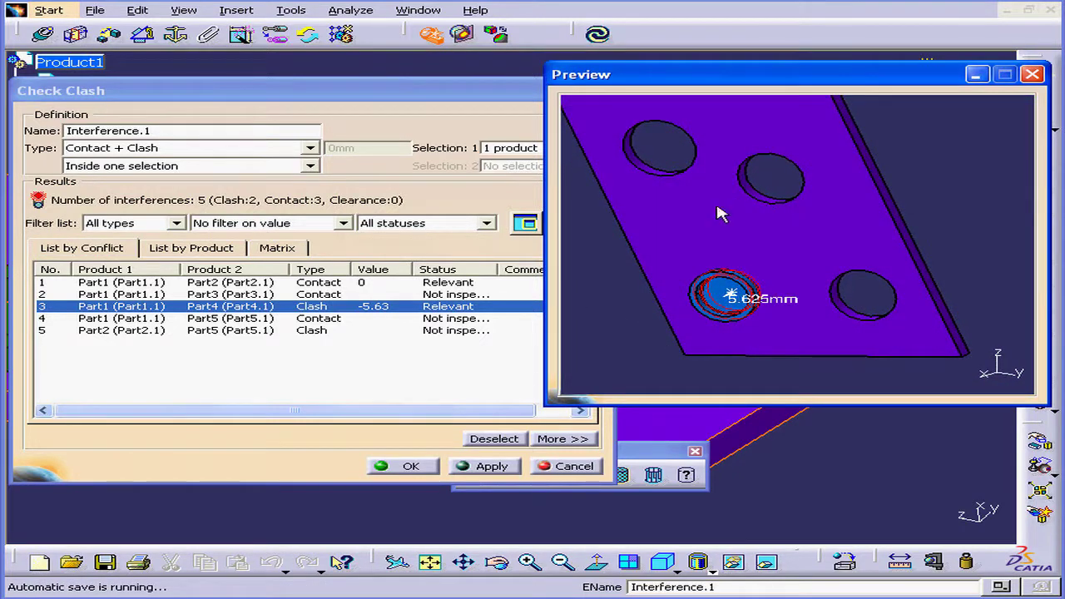
left_click(573, 467)
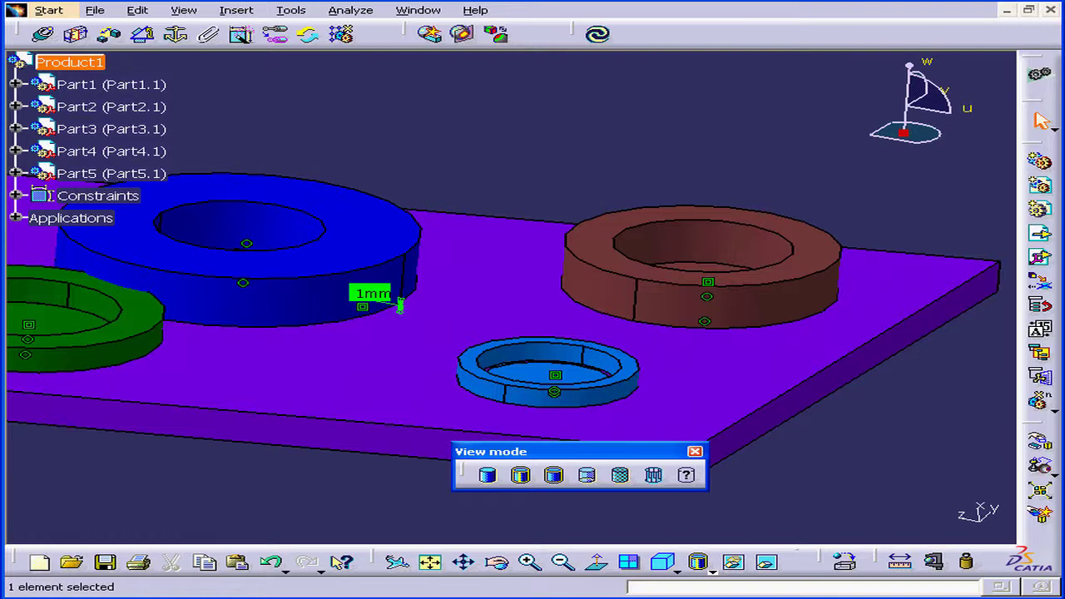
- Expand the assembly Constraints list and update all parts
left_click(15, 195)
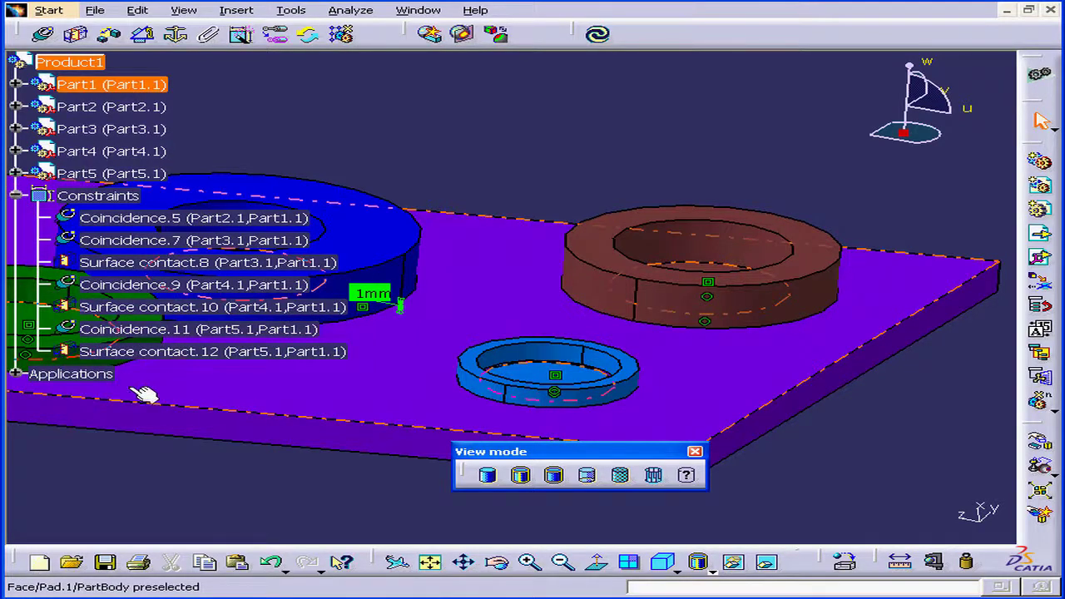
left_click(600, 38)
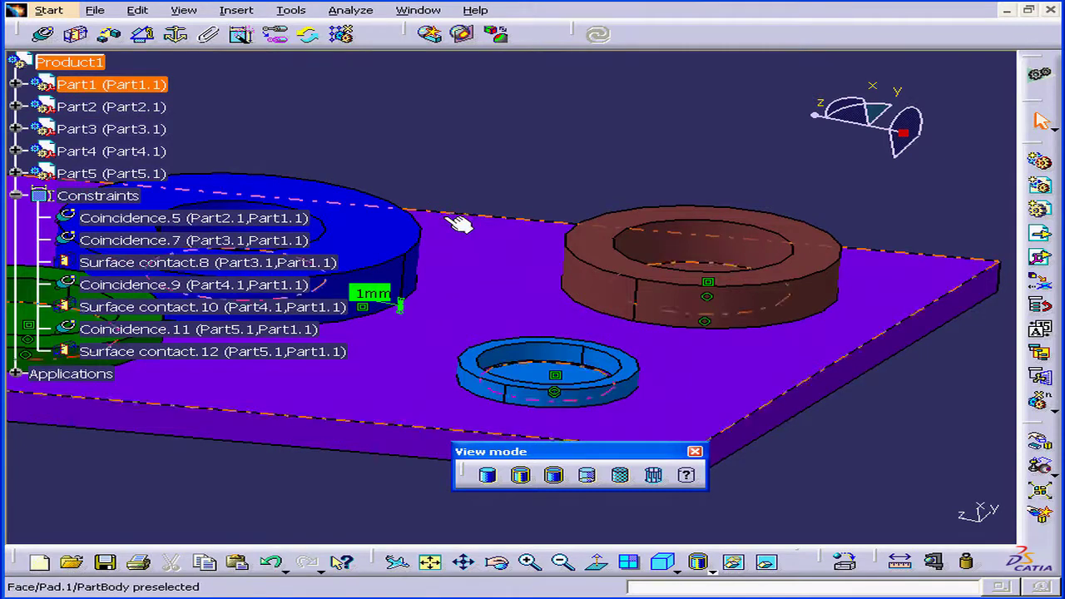
middle_click_drag(458, 223, 522, 223)
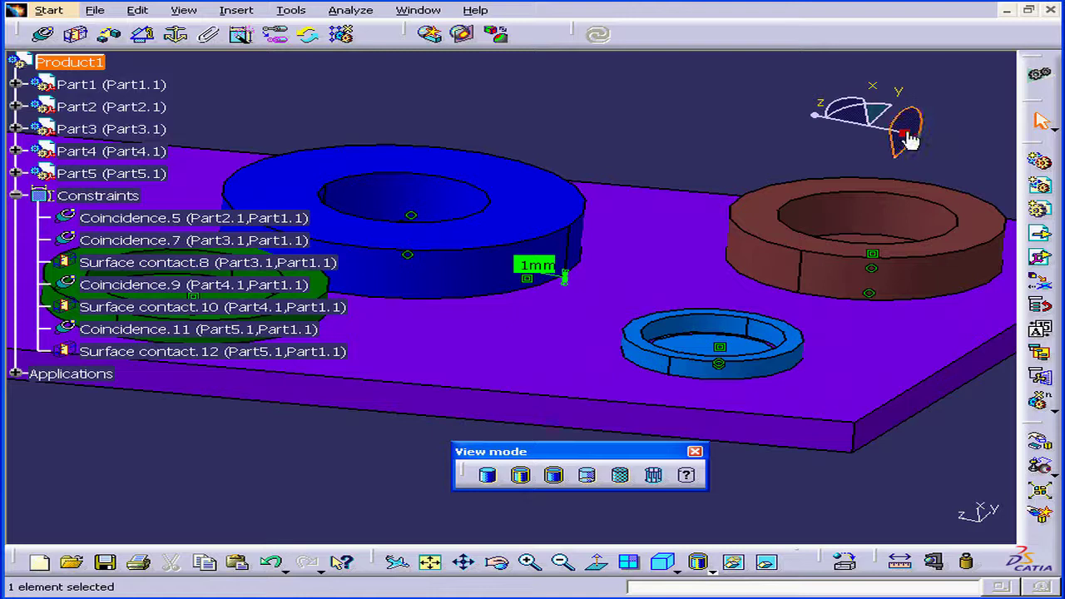
- Attach the compass to the blue cylinder top, then undo twice to restore Part2
left_click_drag(903, 131, 507, 183)
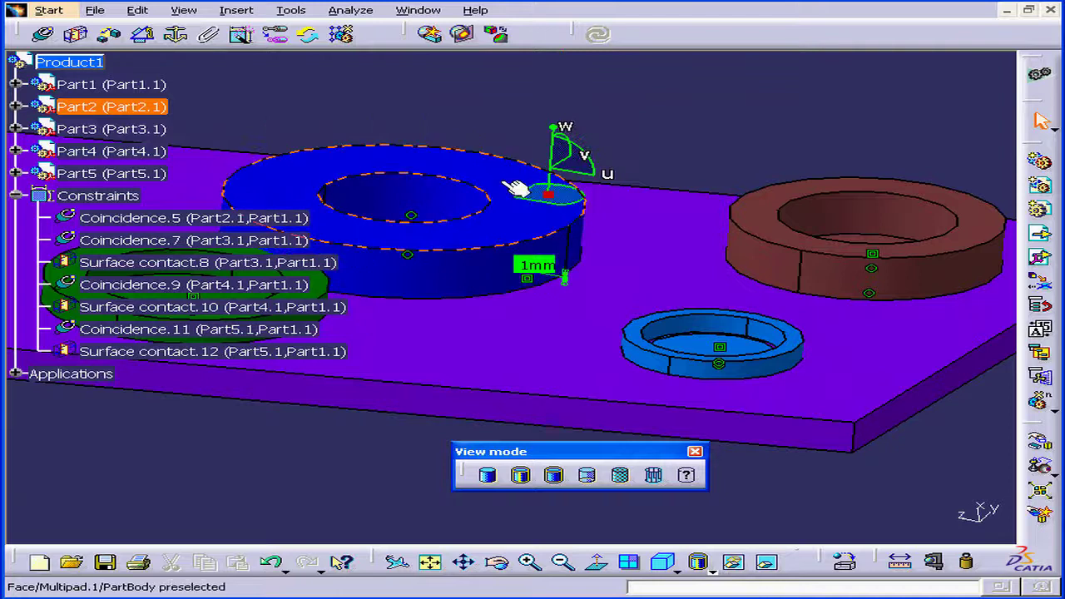
left_click(148, 12)
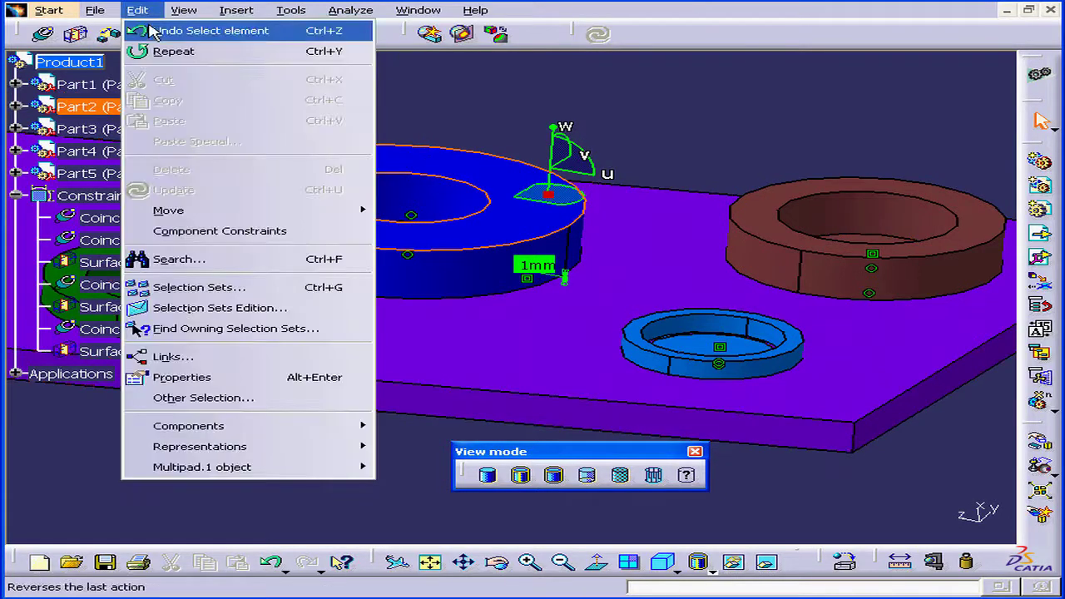
left_click(148, 30)
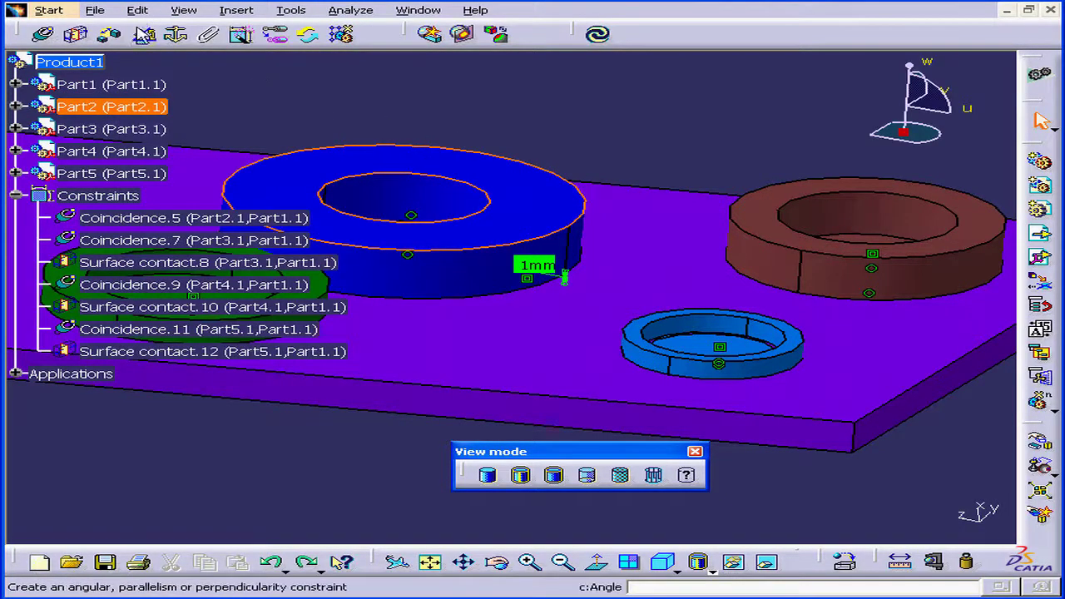
left_click(137, 10)
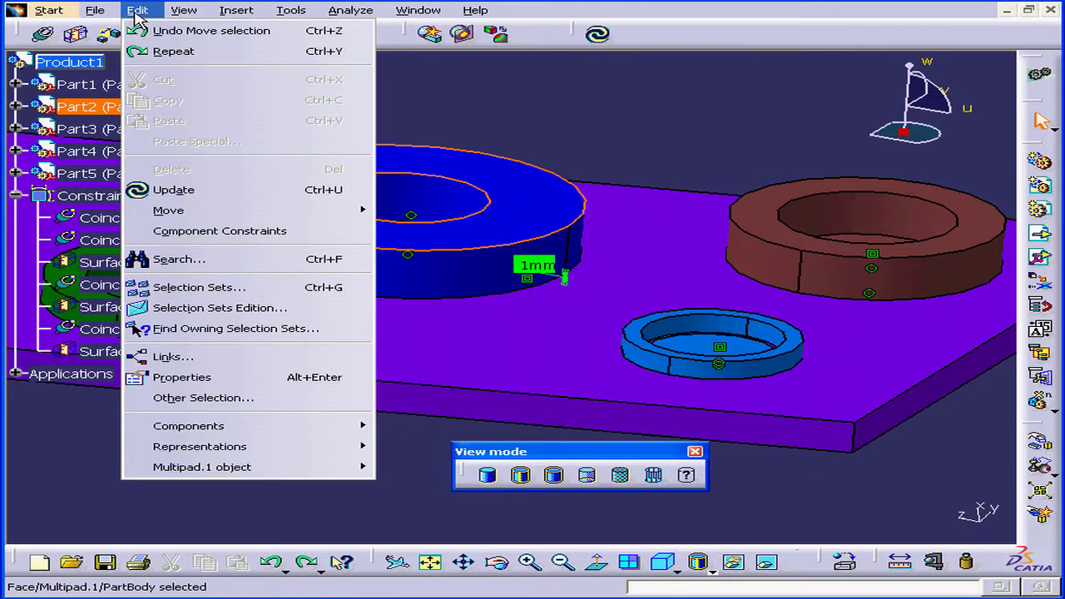
left_click(211, 30)
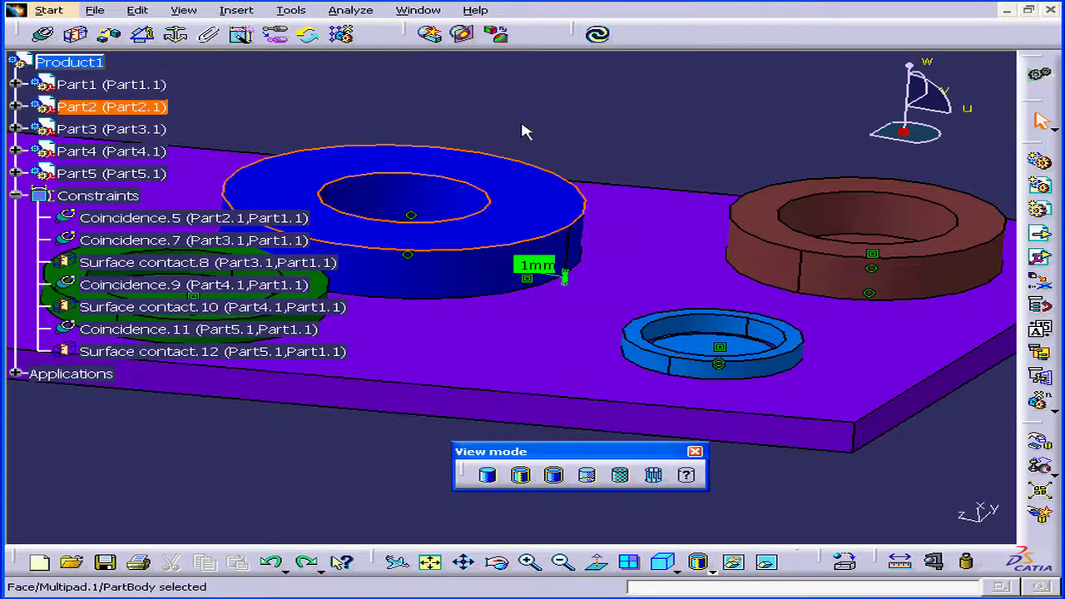
- Switch the assembly to wireframe and rotate it to expose hidden hole and cylinder edges
left_click(653, 474)
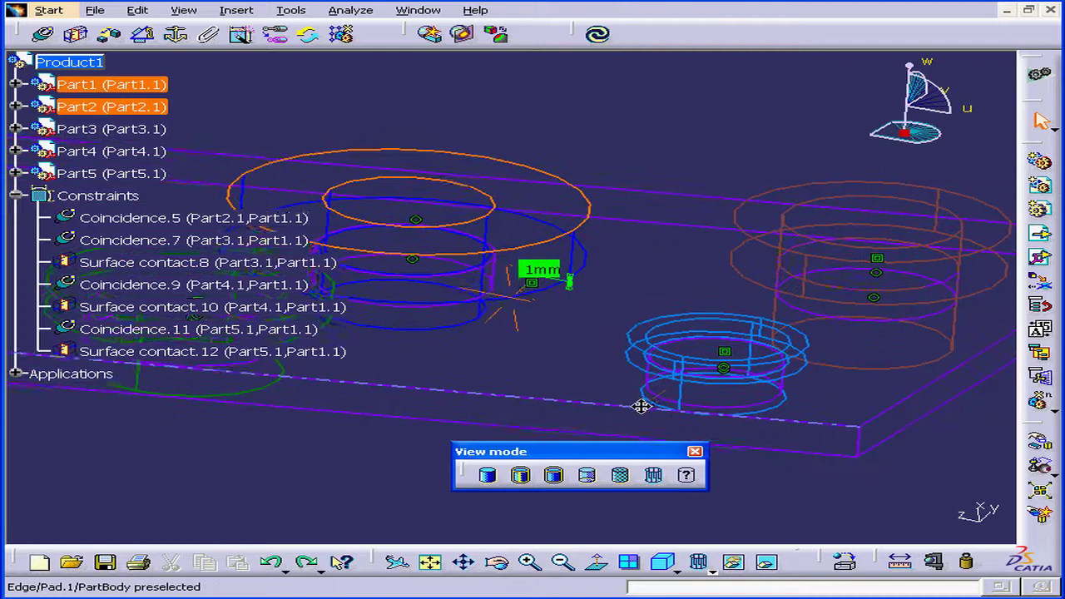
middle_click_drag(641, 405, 703, 407)
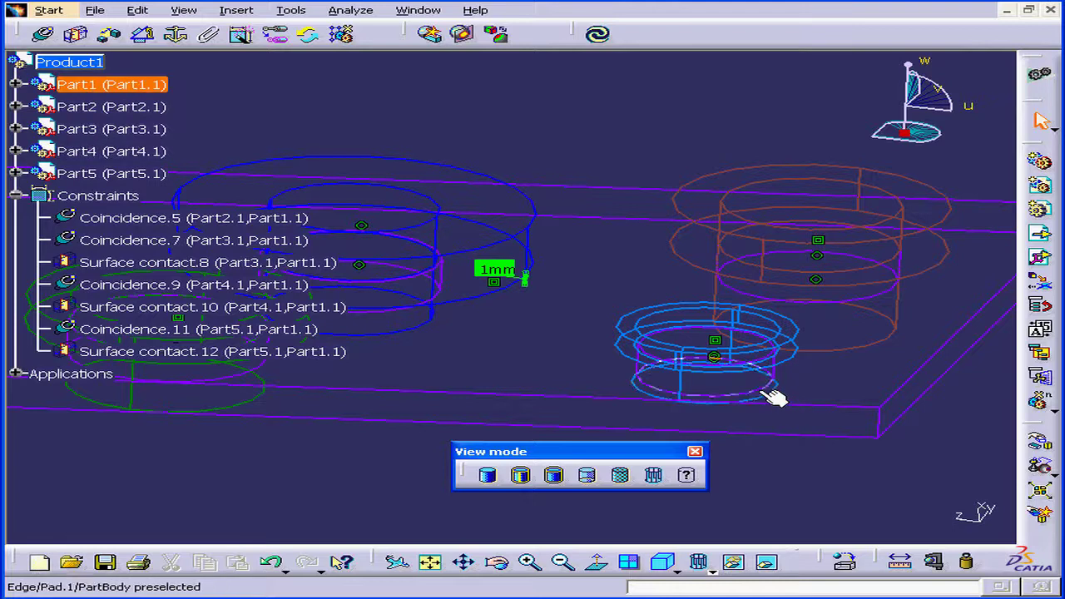
- Measure the Part1 hole radius (7.5mm) and Part4 arc radius (8mm), then cancel
left_click(936, 563)
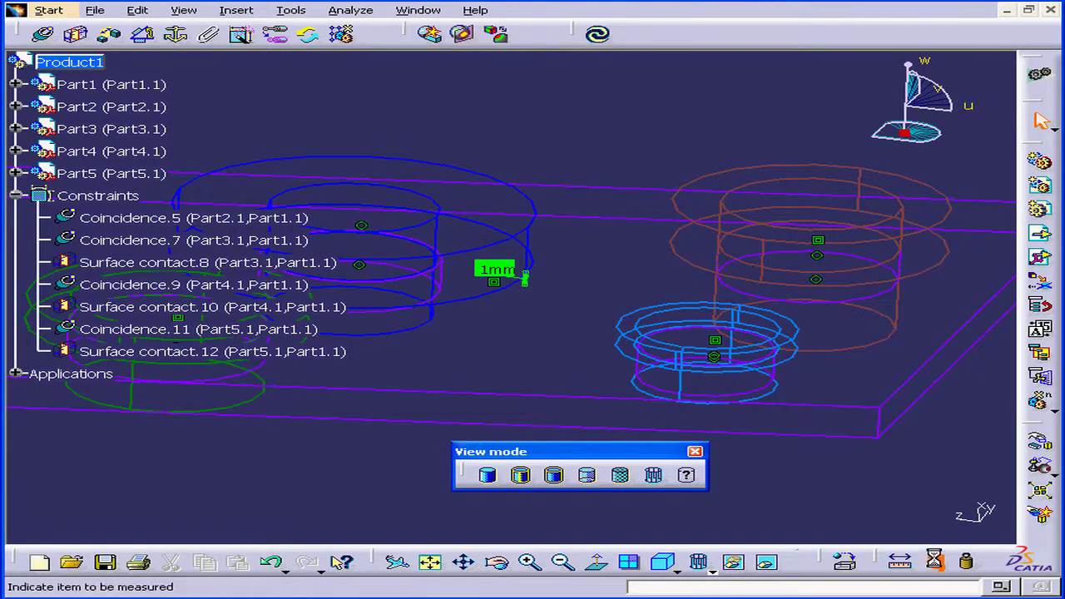
left_click(765, 396)
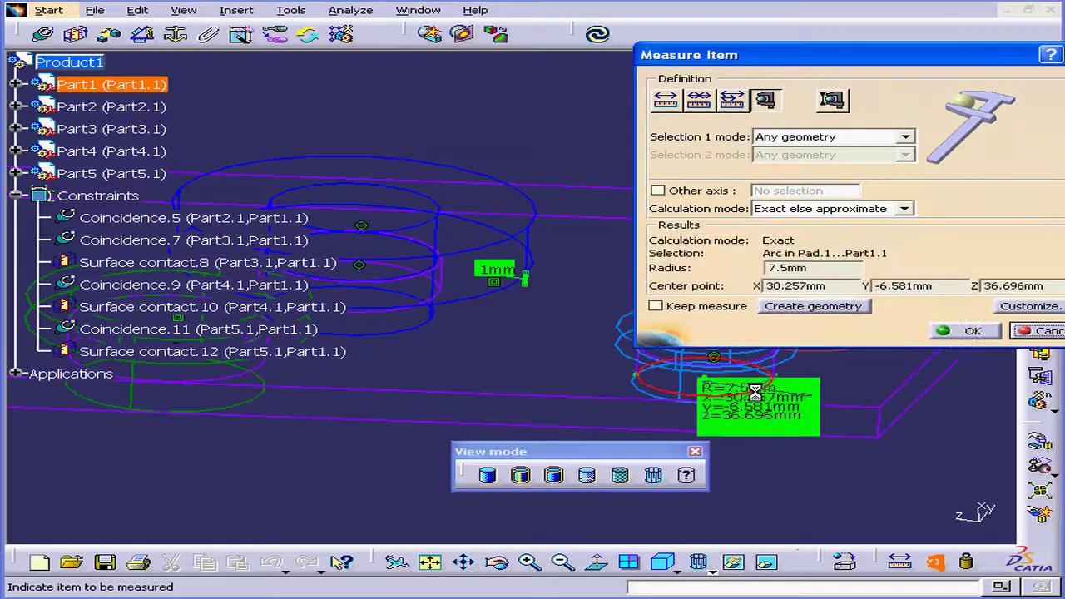
left_click_drag(766, 407, 840, 486)
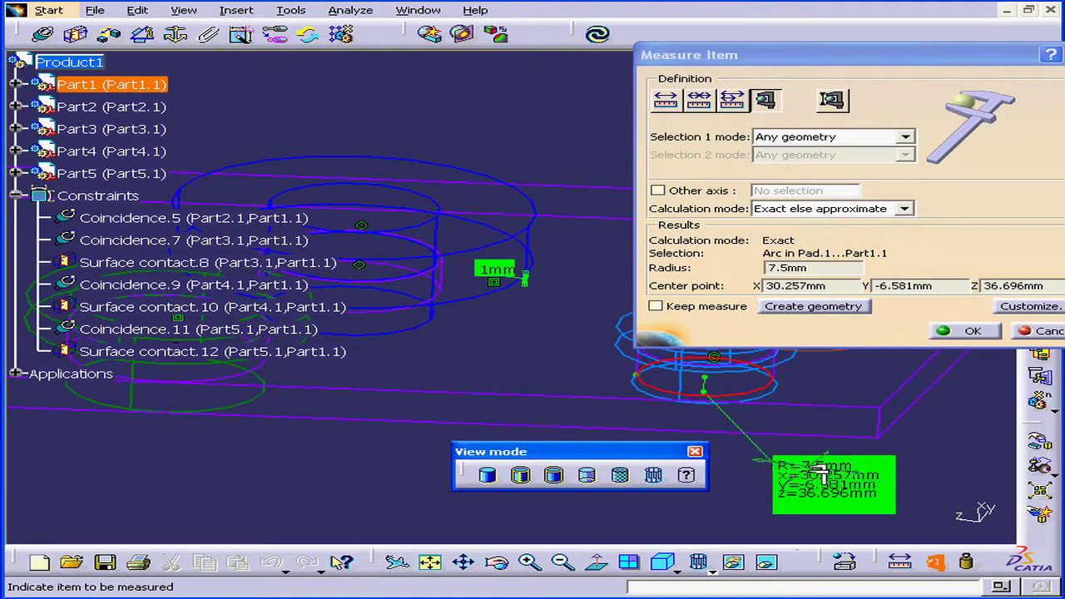
left_click(776, 394)
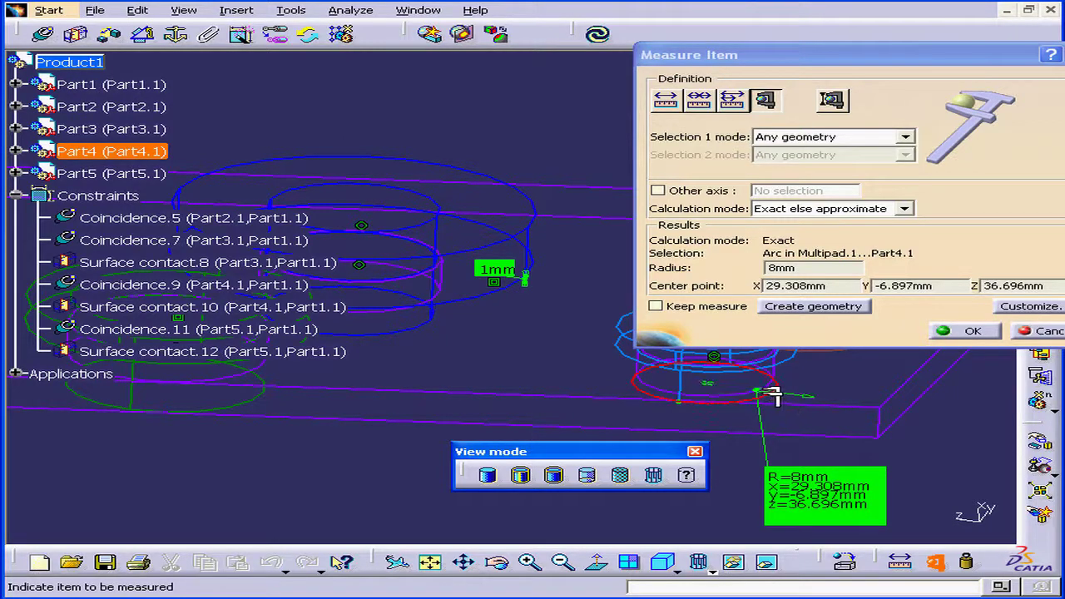
left_click(1040, 332)
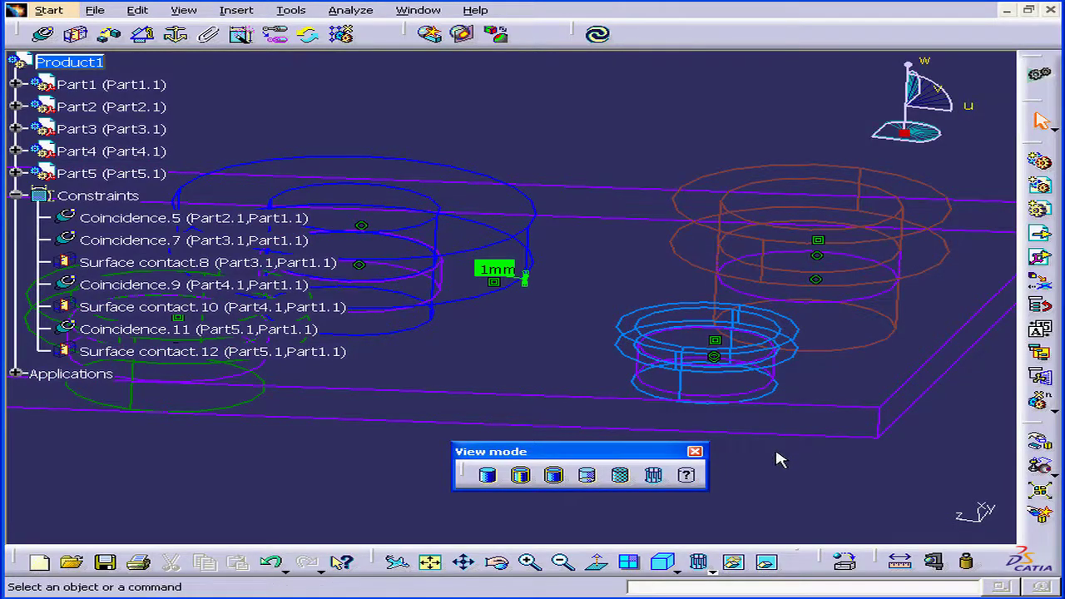
- Shade with edges, open Part4's PartBody for editing and expand Multipad.1 to show Sketch.3
left_click(520, 475)
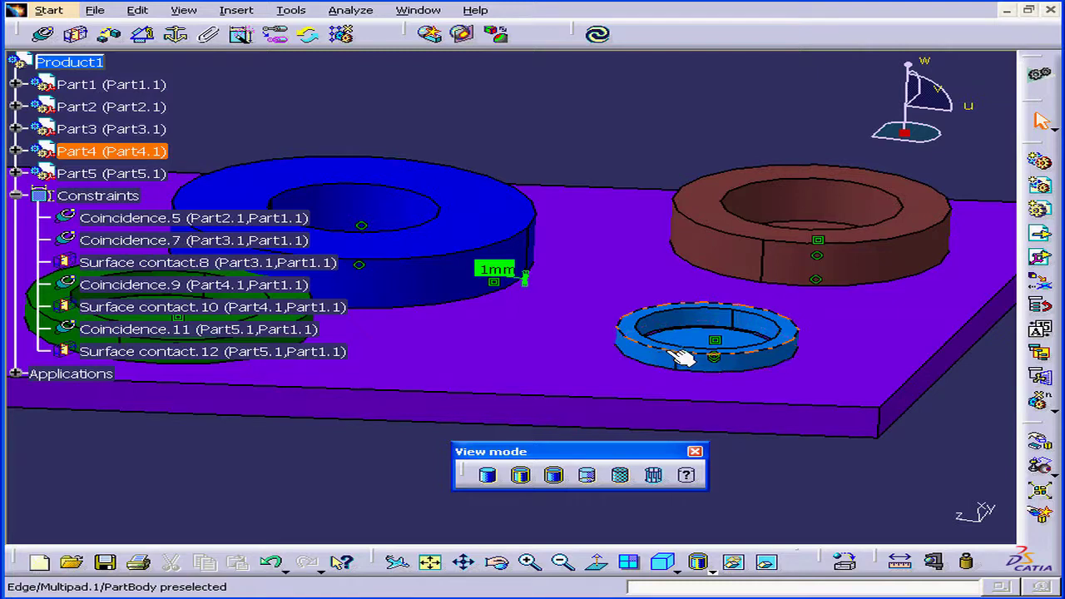
left_click(16, 151)
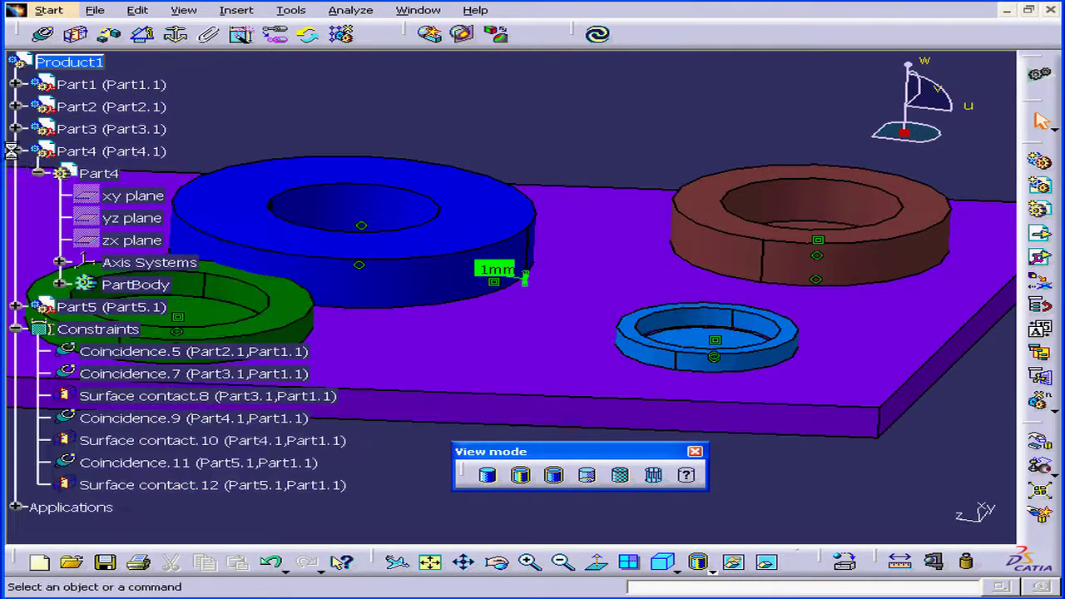
double_click(106, 284)
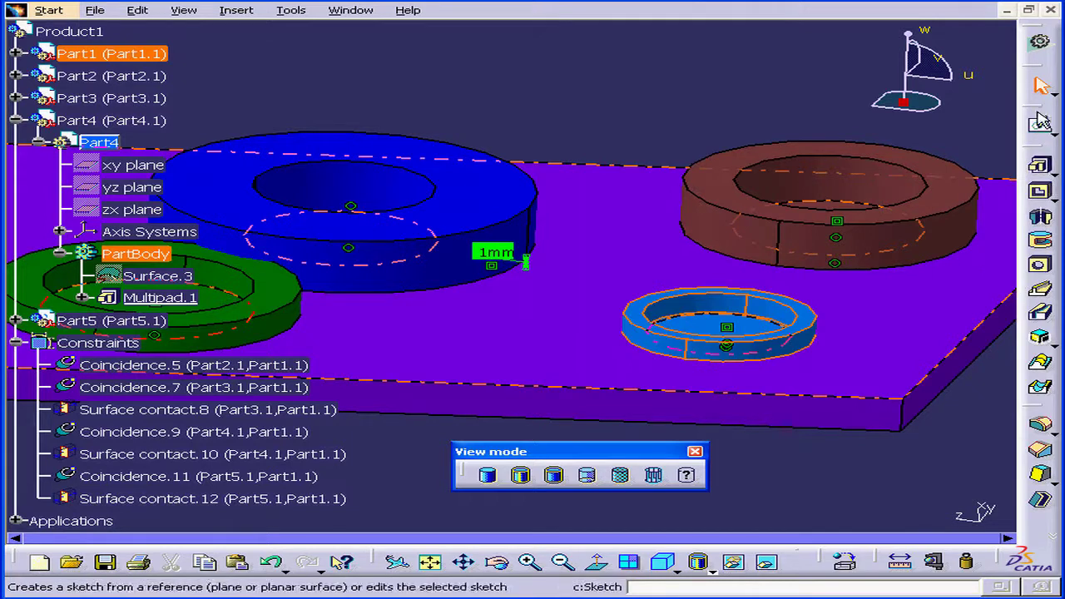
left_click(83, 297)
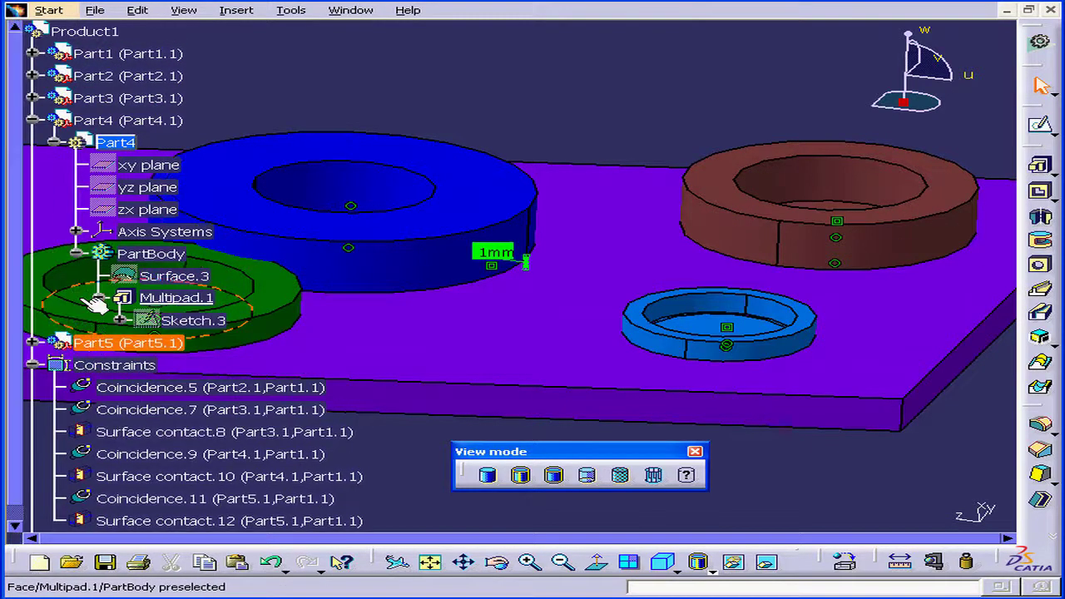
- Open Sketch.3 and change the inner circle's D16 diameter constraint to 15mm
double_click(197, 322)
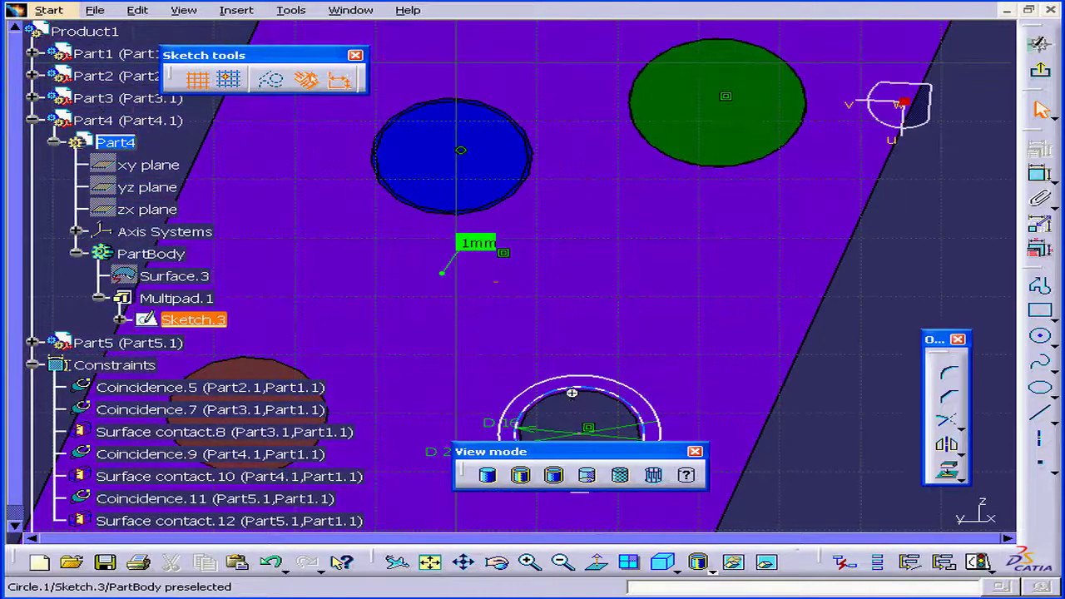
mouse_move(571, 392)
middle_mouse_down()
mouse_move(577, 330)
mouse_move(623, 302)
mouse_move(618, 277)
mouse_move(611, 359)
middle_mouse_up()
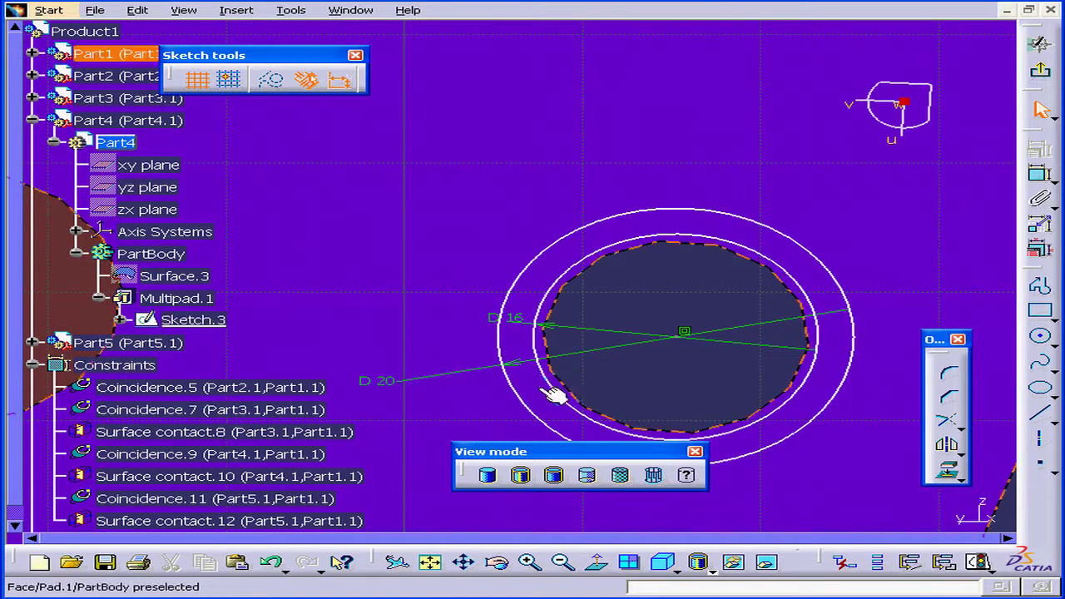
double_click(516, 319)
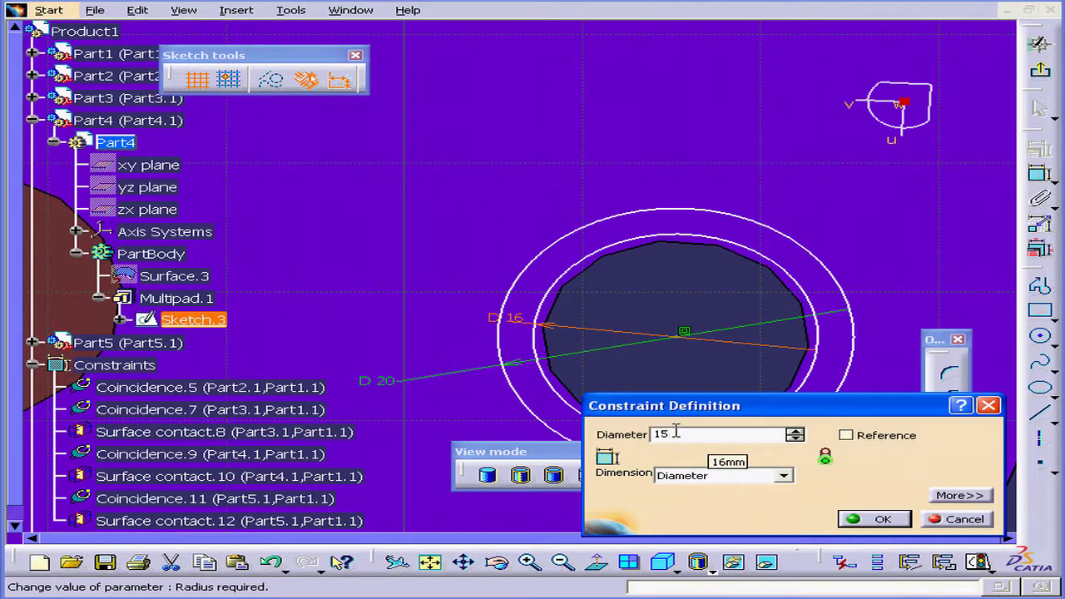
key("Tab")
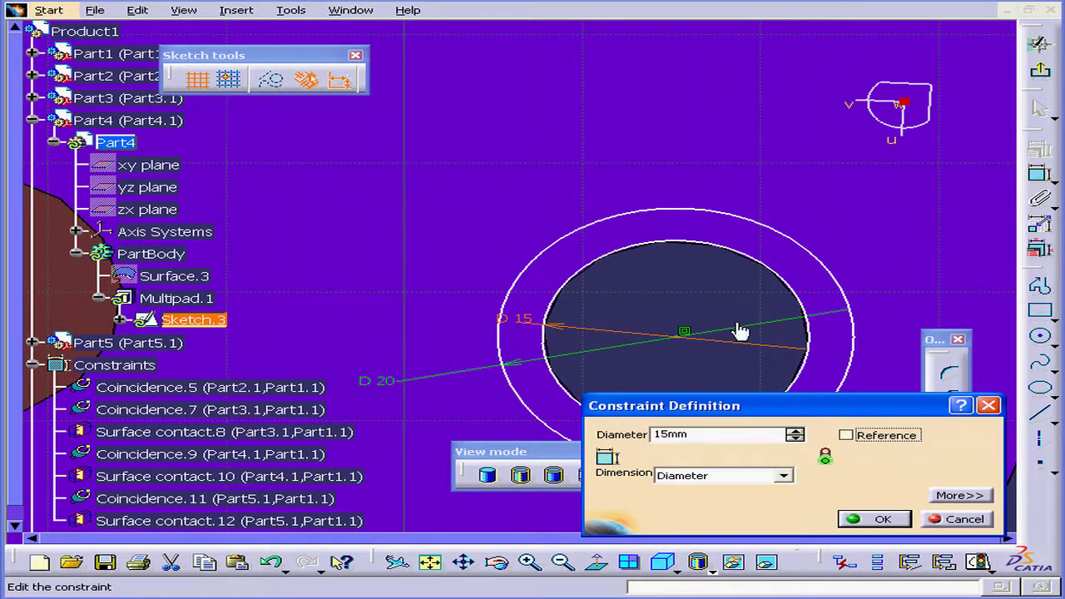
left_click(888, 523)
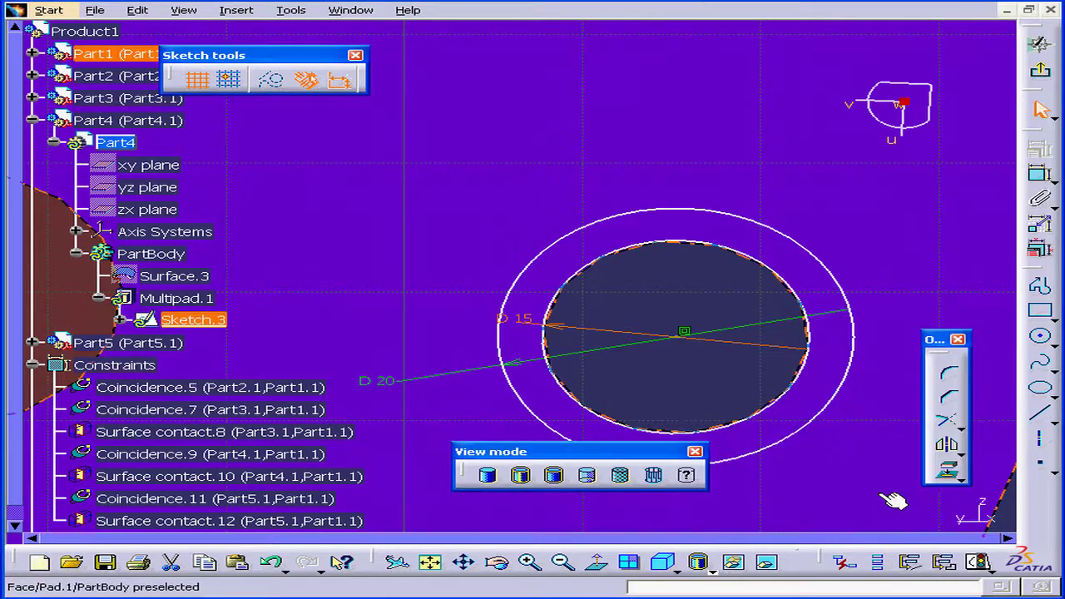
- Exit the sketch, reactivate and select Product1, and collapse Part4's tree branch
left_click(1043, 73)
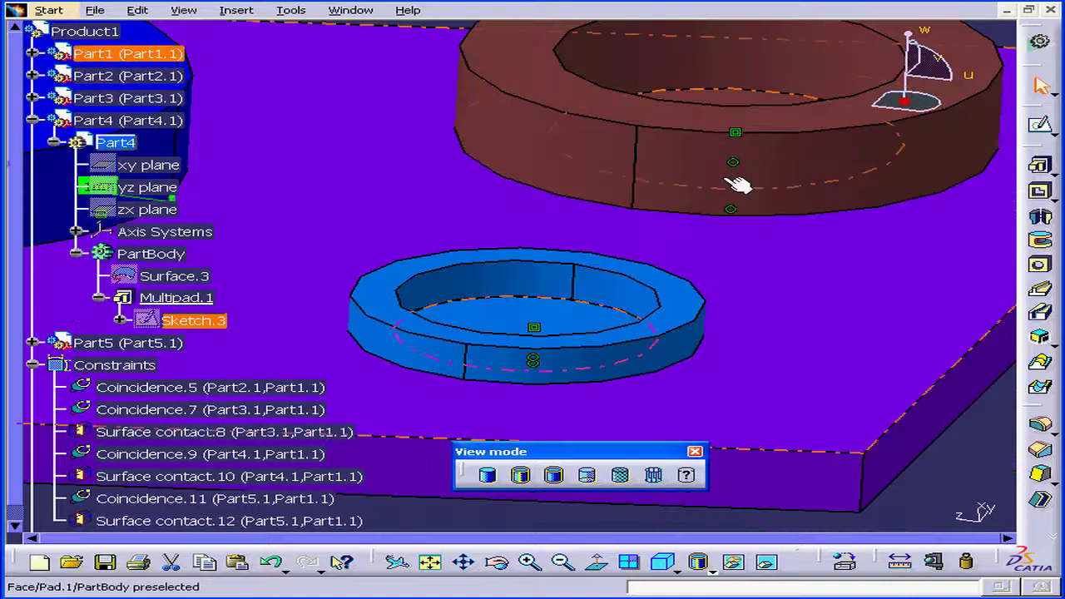
double_click(84, 31)
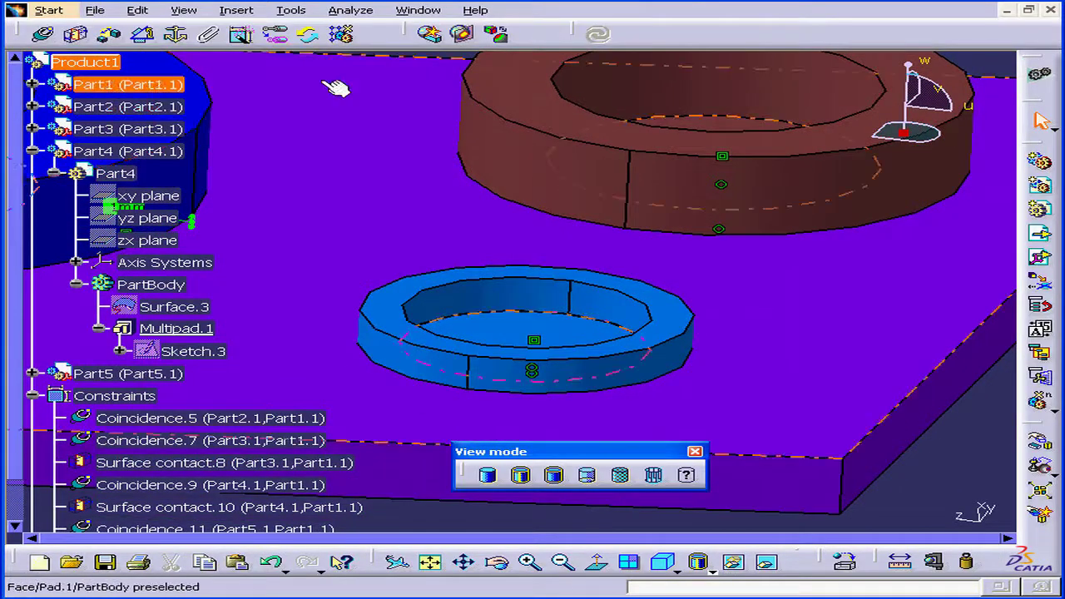
left_click(55, 181)
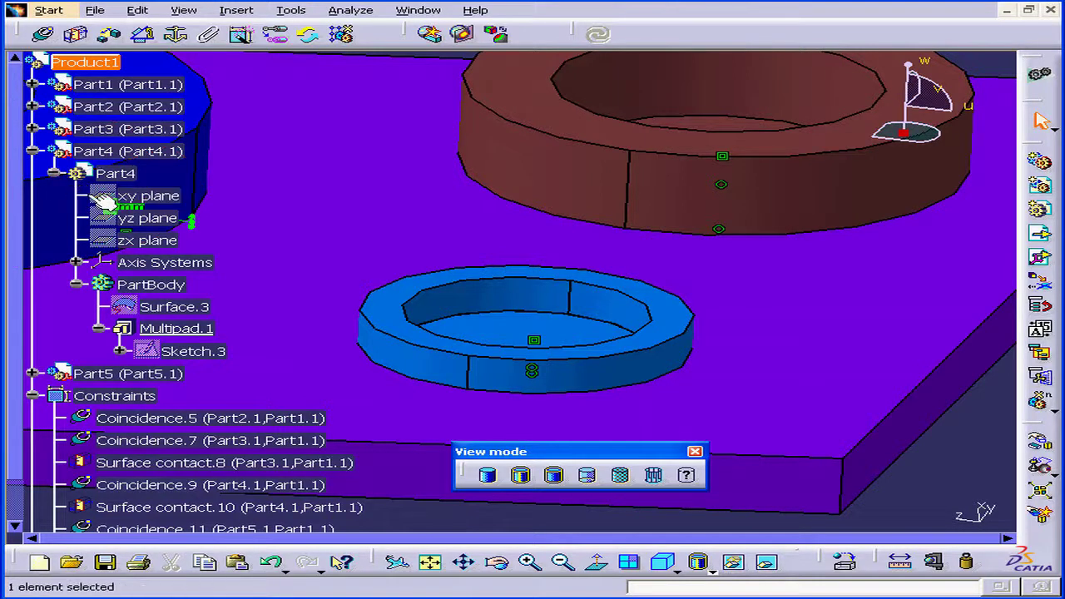
left_click(31, 152)
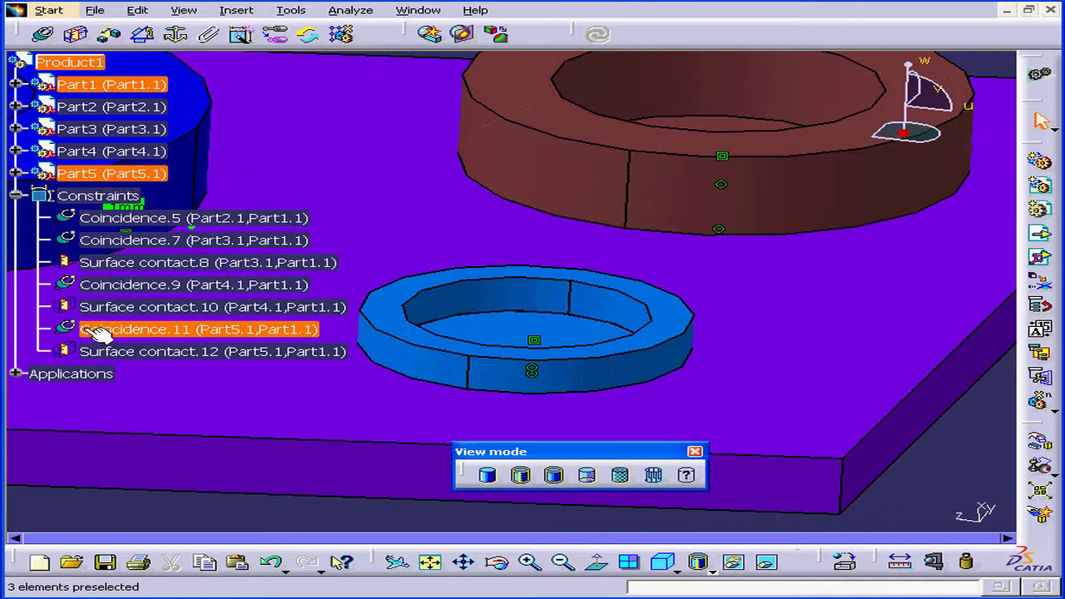
- Run the new Interference.1 clash check and set the Part1–Part4 contact to Irrelevant
left_click(432, 34)
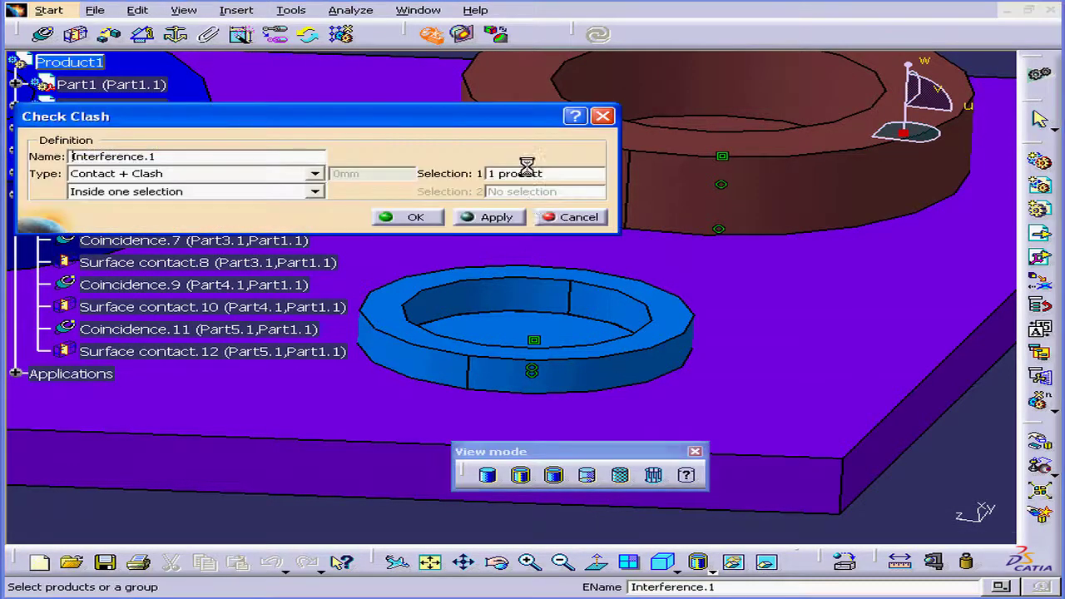
left_click_drag(439, 117, 473, 60)
left_click(601, 217)
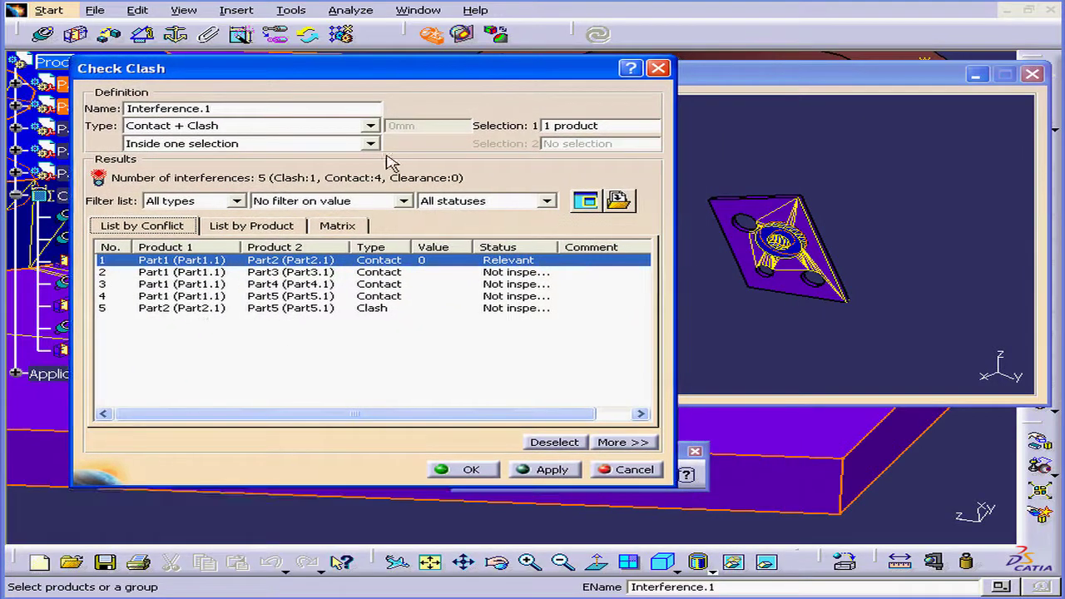
left_click(169, 284)
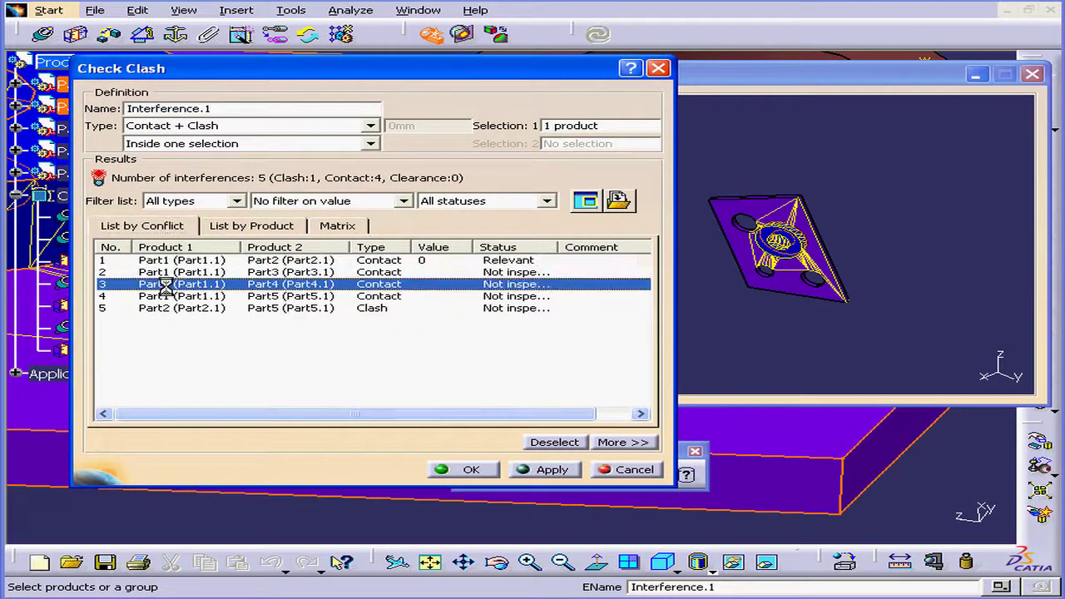
middle_click_drag(811, 231, 822, 133)
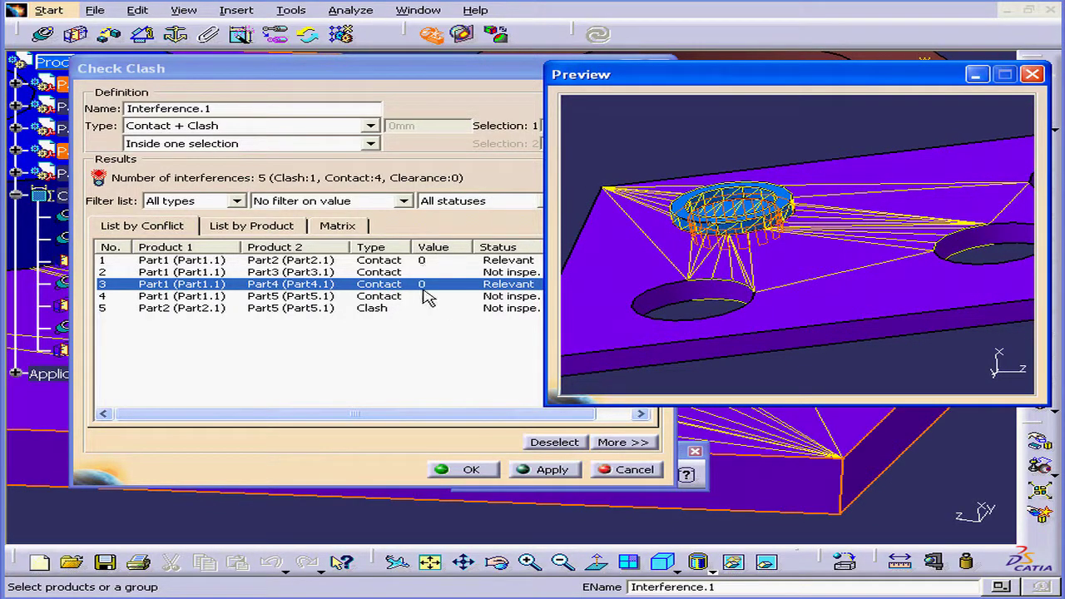
left_click(513, 285)
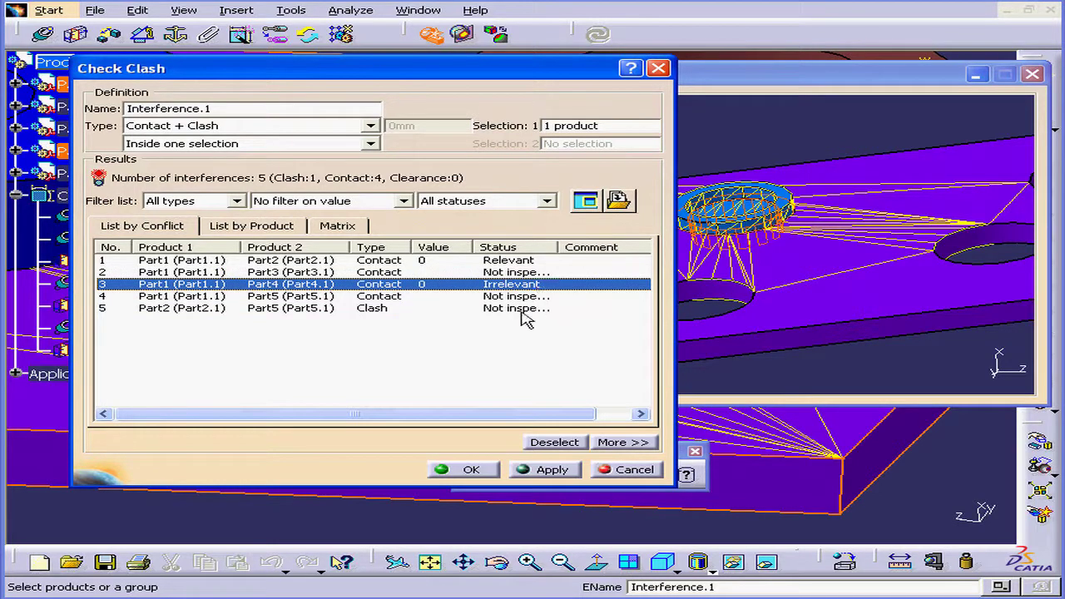
- Examine the Part2/Part5 1.246mm overlap in the orbited, zoomed preview, then cancel
left_click(292, 307)
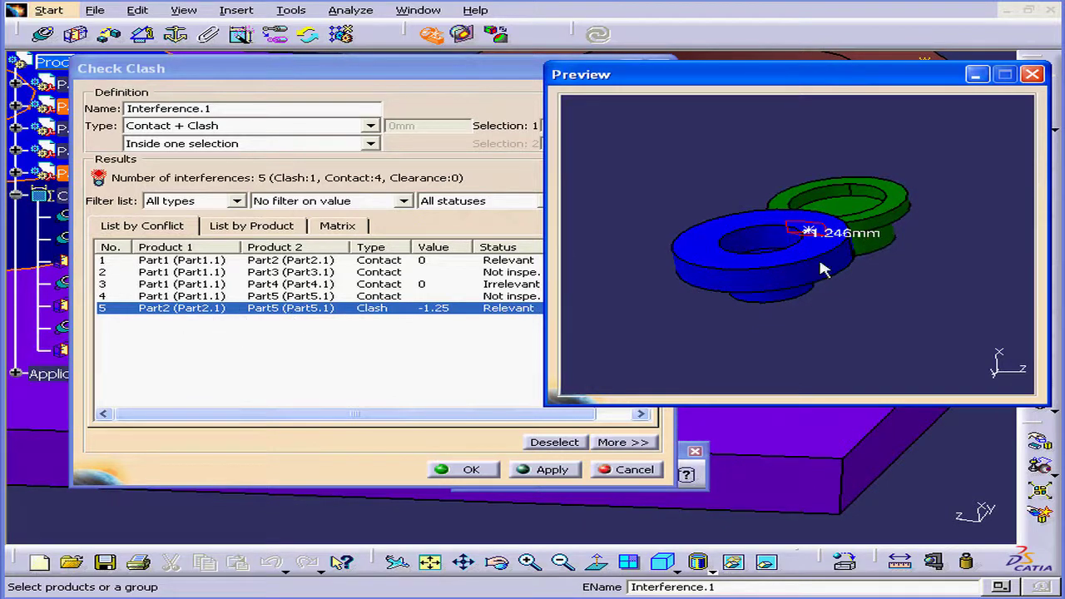
middle_click_drag(835, 254, 703, 237)
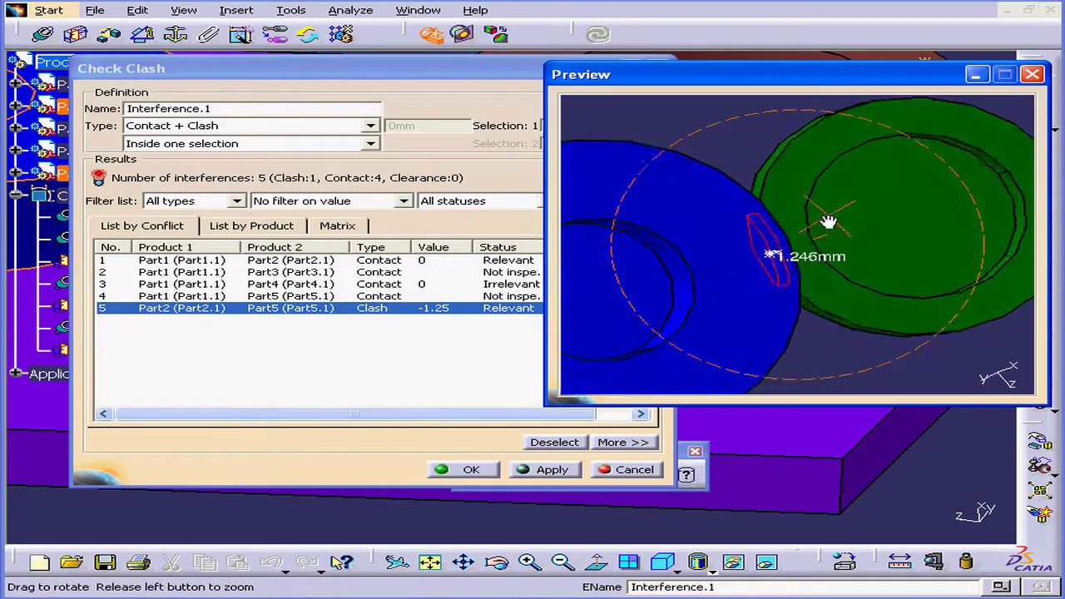
middle_click_drag(829, 222, 814, 203)
middle_click_drag(682, 240, 842, 211)
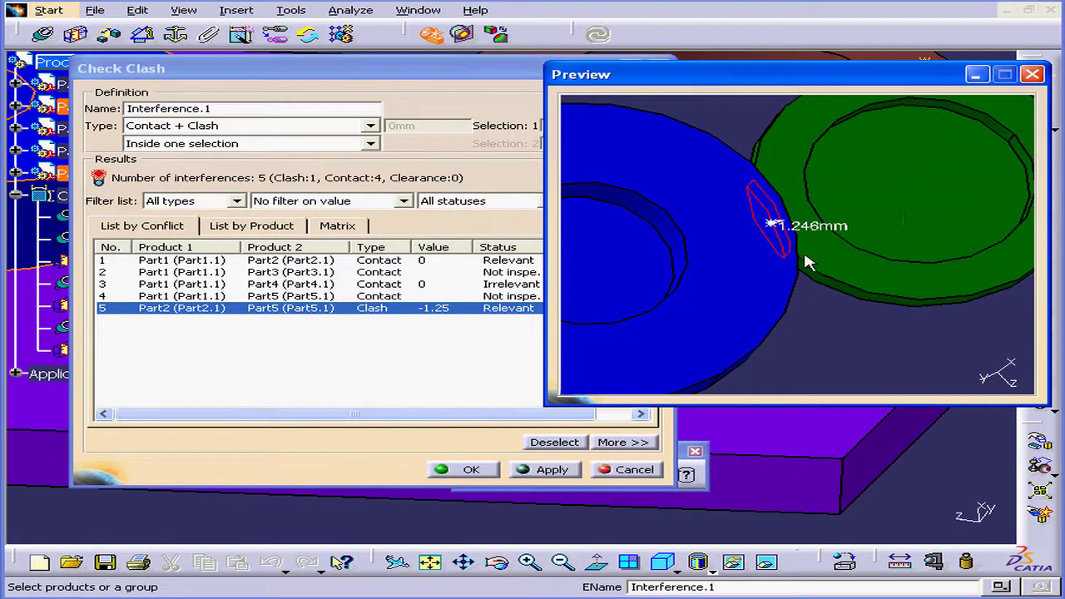
middle_click_drag(805, 262, 736, 310)
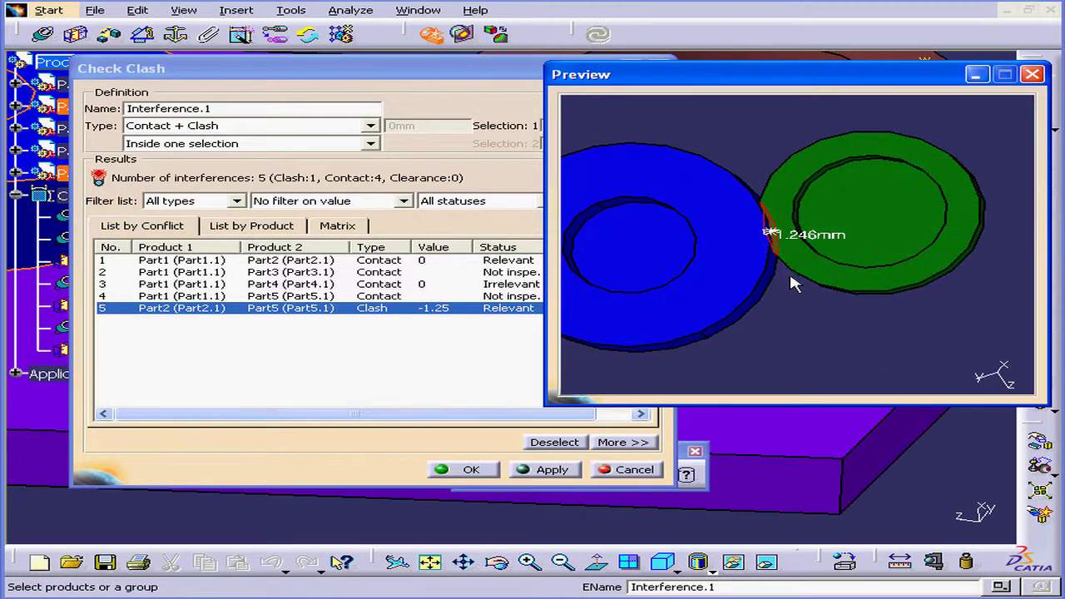
middle_click_drag(764, 231, 697, 203)
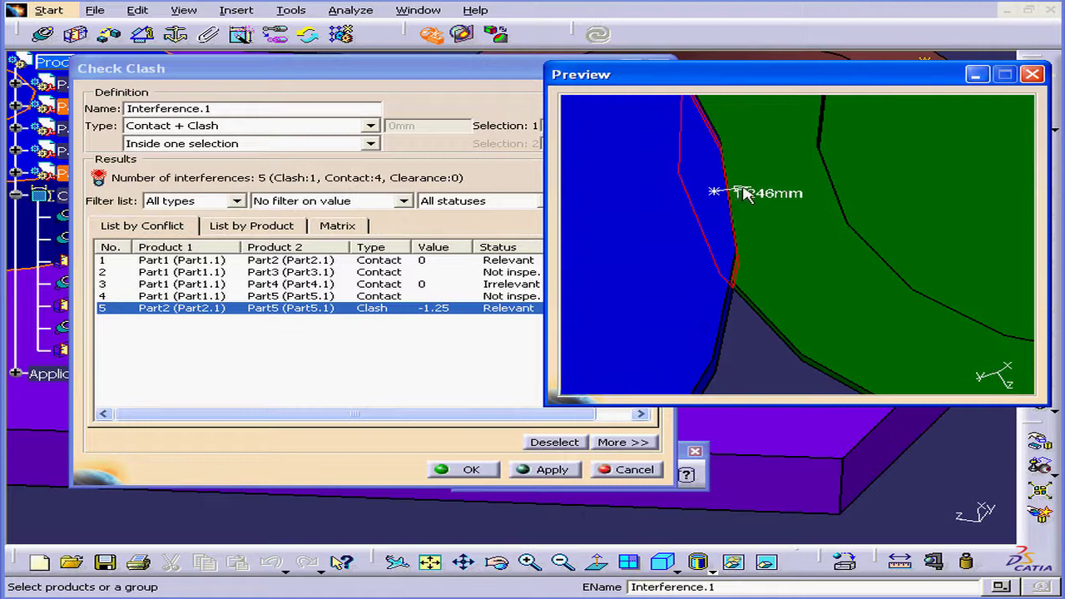
mouse_move(734, 200)
middle_mouse_down()
mouse_move(751, 239)
mouse_move(741, 221)
mouse_move(763, 200)
mouse_move(721, 228)
mouse_move(712, 173)
mouse_move(762, 207)
mouse_move(721, 202)
mouse_move(734, 208)
middle_mouse_up()
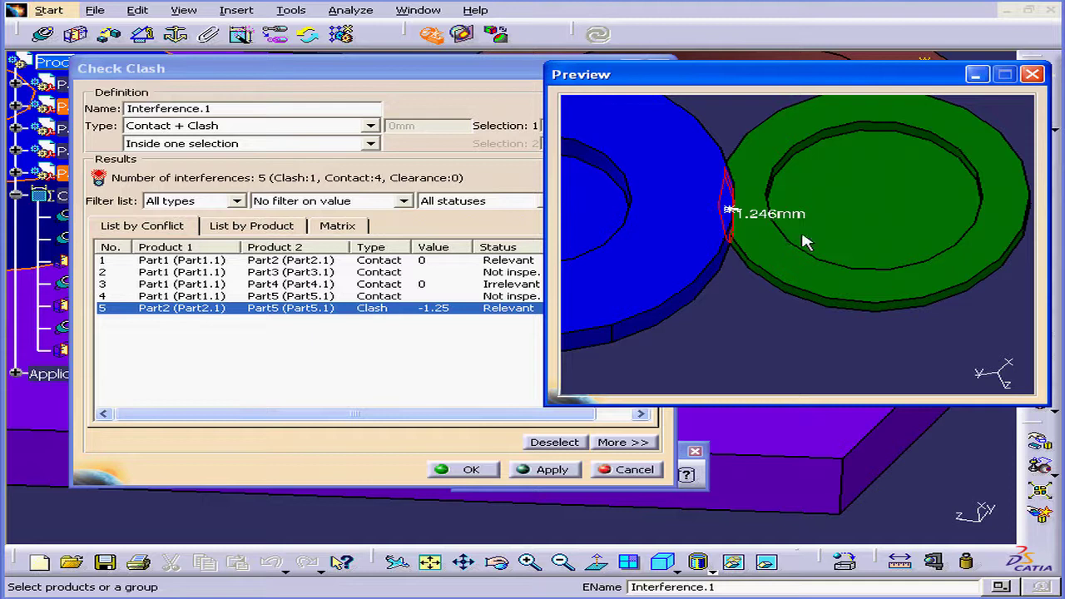
left_click(636, 470)
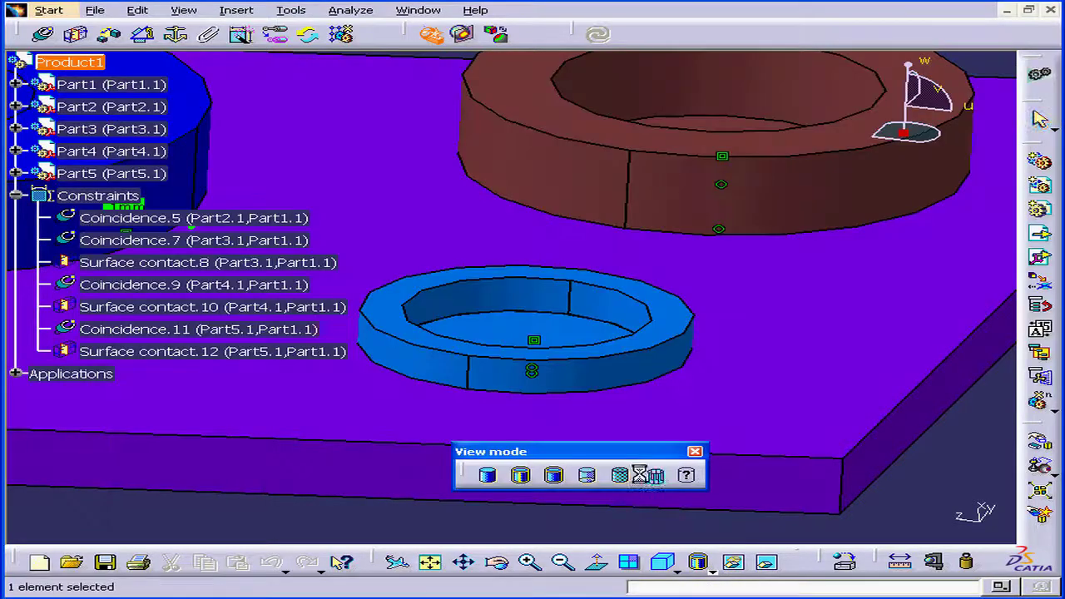